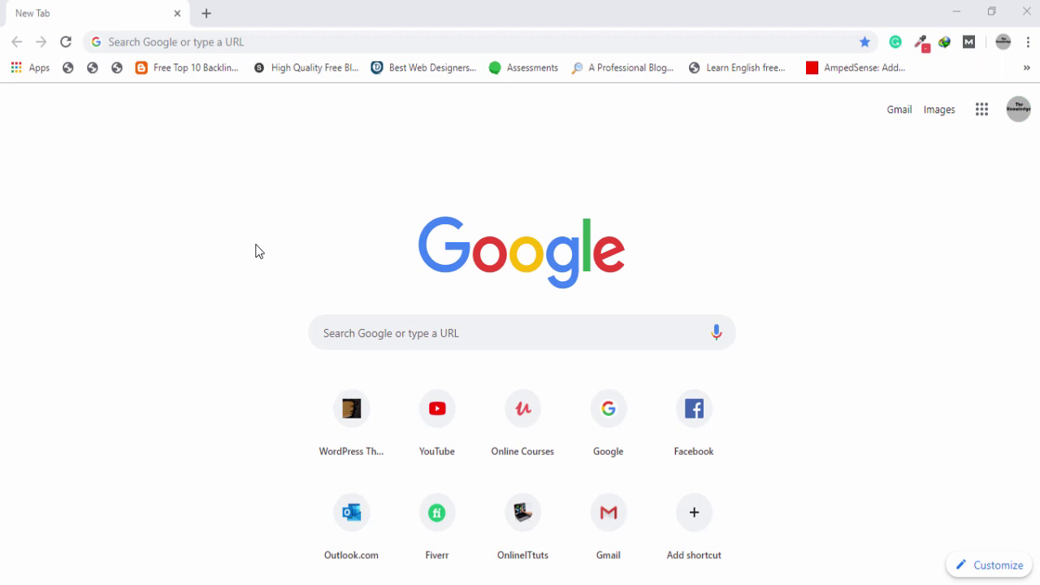
Step: Search the web for jdk and open Oracle's Java SE Downloads page from the results
{"action": "left_click", "coordinate": [133, 44]}
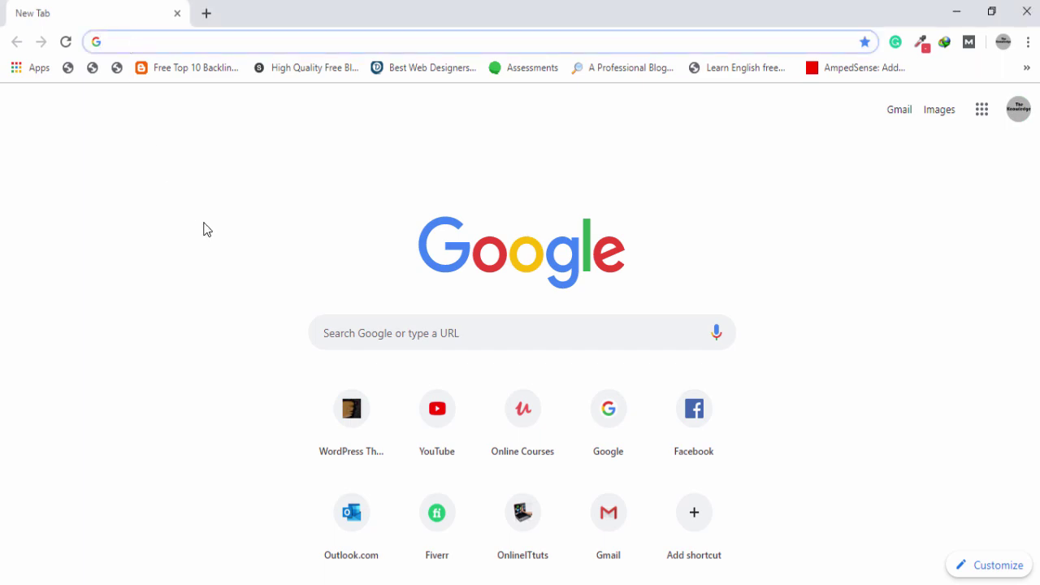
{"action": "type", "text": "jdk"}
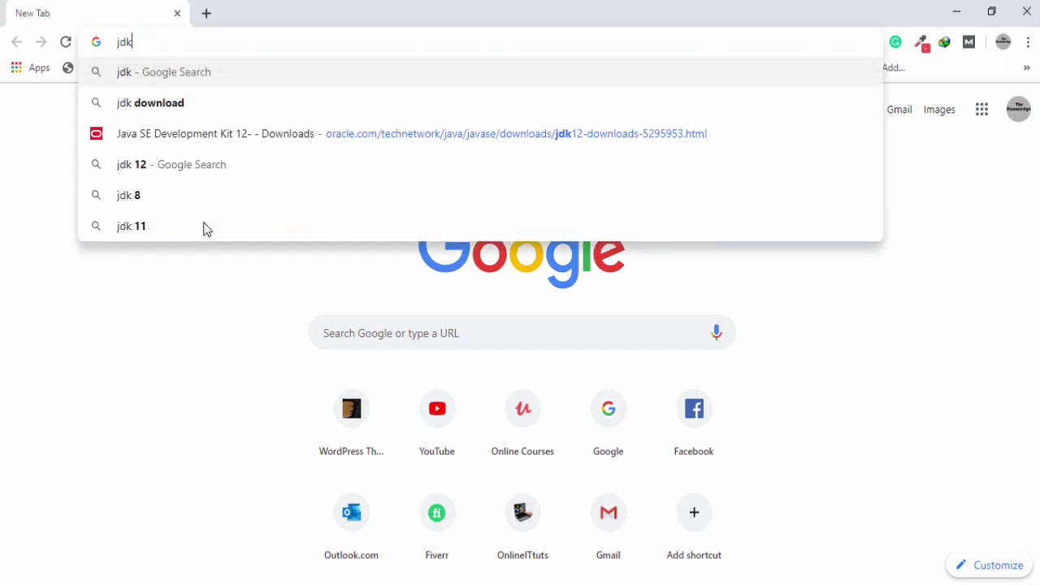
{"action": "key", "text": "Return"}
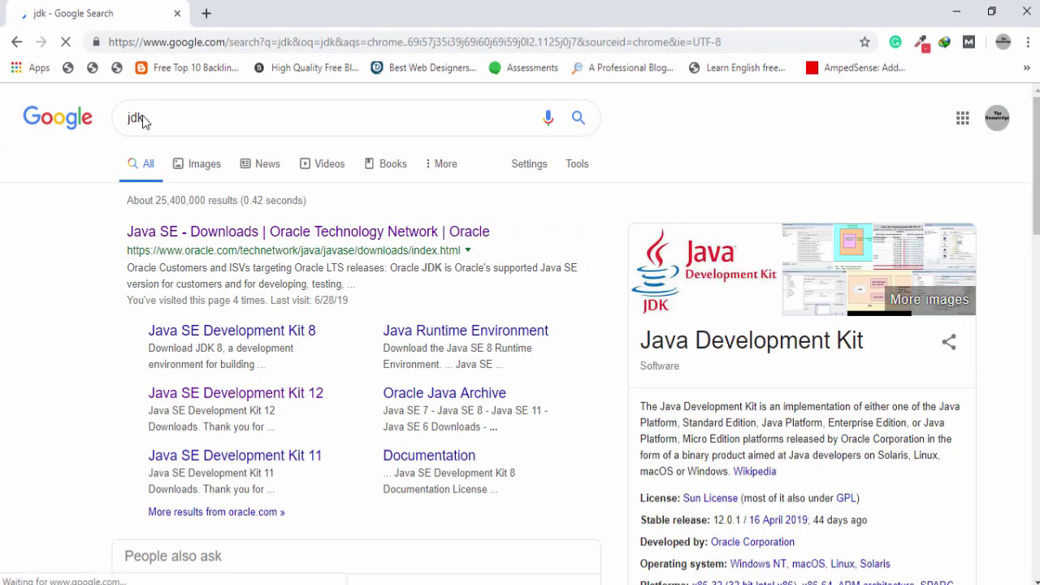
{"action": "left_click", "coordinate": [208, 242]}
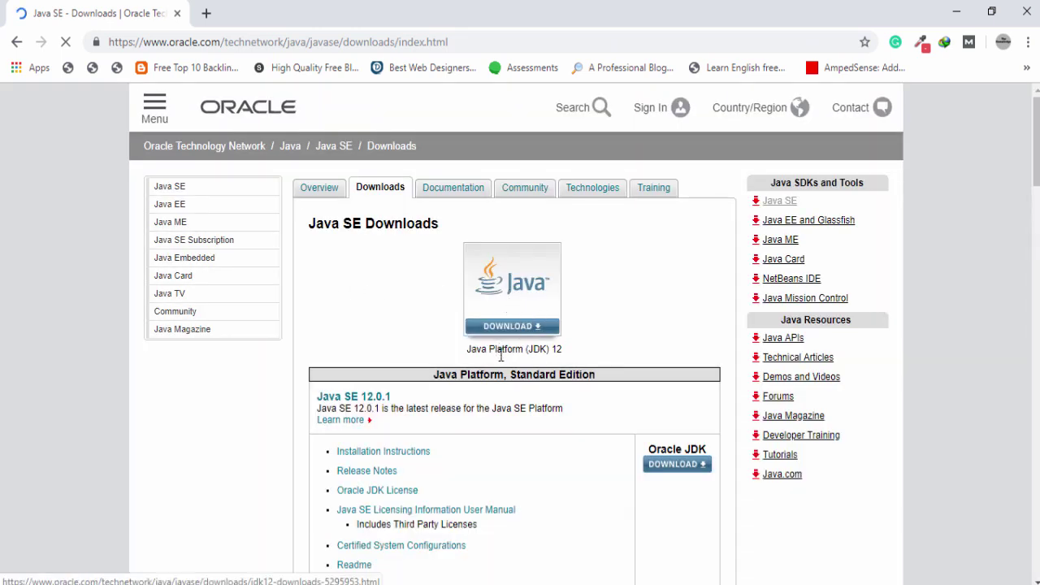
Step: Go to the Java Platform (JDK) 12 download page and find the Java SE Development Kit 12.0.1 file list
{"action": "left_click", "coordinate": [518, 302]}
{"action": "scroll", "coordinate": [423, 280], "scroll_direction": "down", "scroll_amount": 3}
{"action": "scroll", "coordinate": [432, 278], "scroll_direction": "down", "scroll_amount": 4}
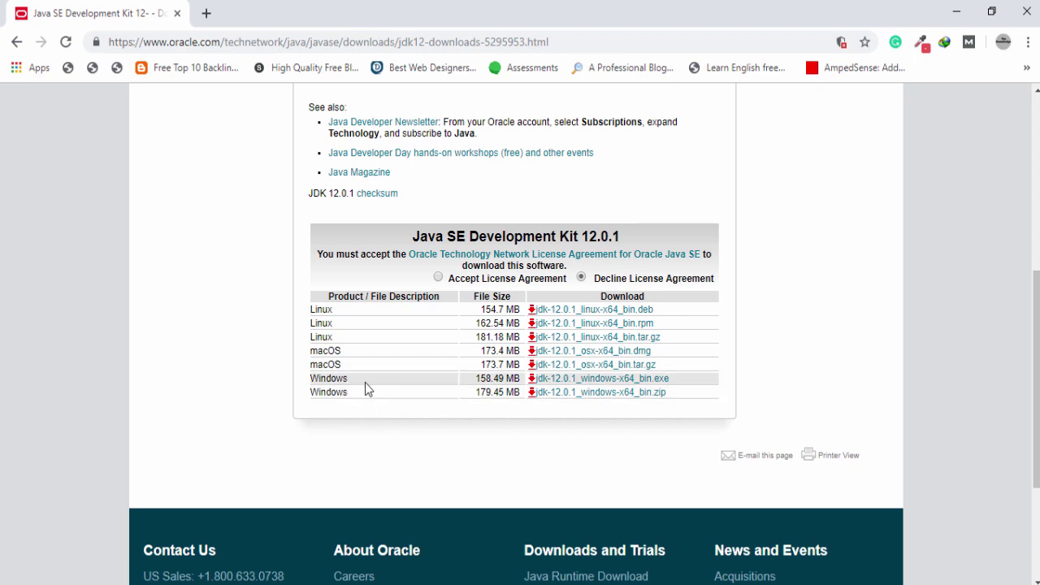
Step: Try to download jdk-12.0.1_windows-x64_bin.exe without accepting the license agreement
{"action": "left_click", "coordinate": [564, 380]}
{"action": "key", "text": "Return"}
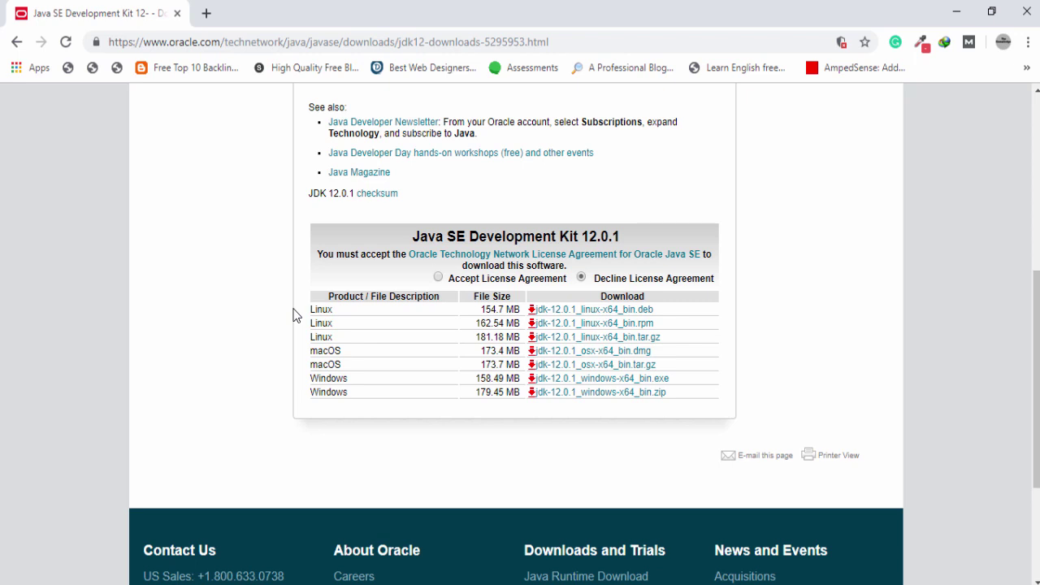
{"action": "left_click", "coordinate": [654, 384]}
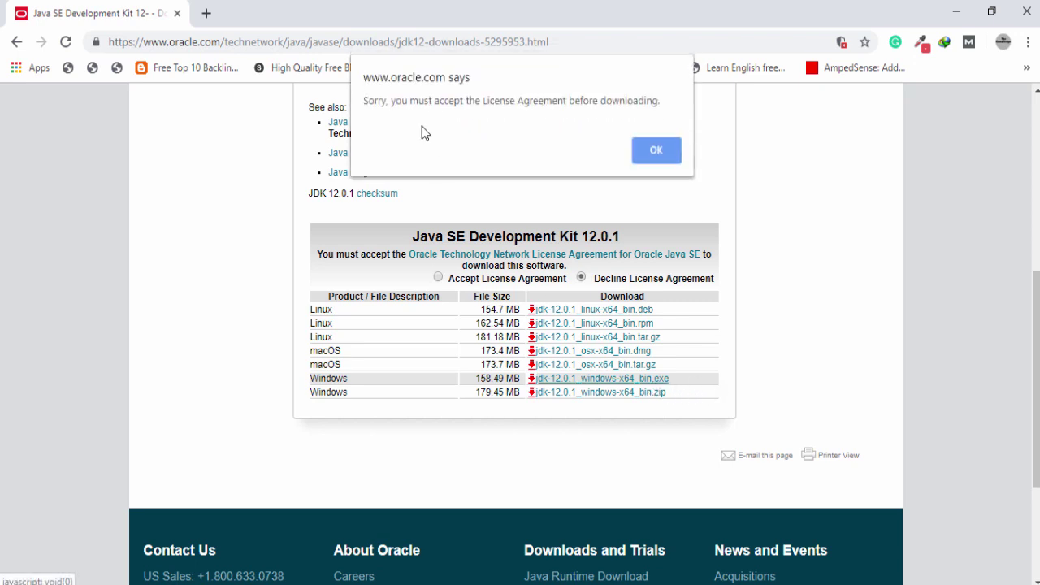
{"action": "left_click", "coordinate": [630, 147]}
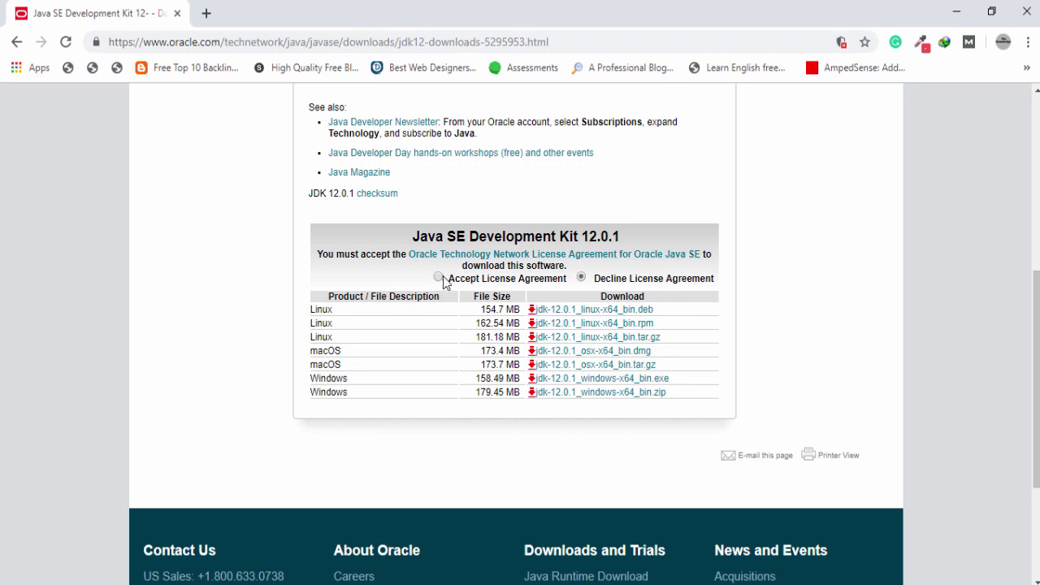
Step: Accept the JDK 12.0.1 license agreement and request the jdk-12.0.1_windows-x64_bin.exe download
{"action": "left_click", "coordinate": [442, 277]}
{"action": "left_click", "coordinate": [624, 391]}
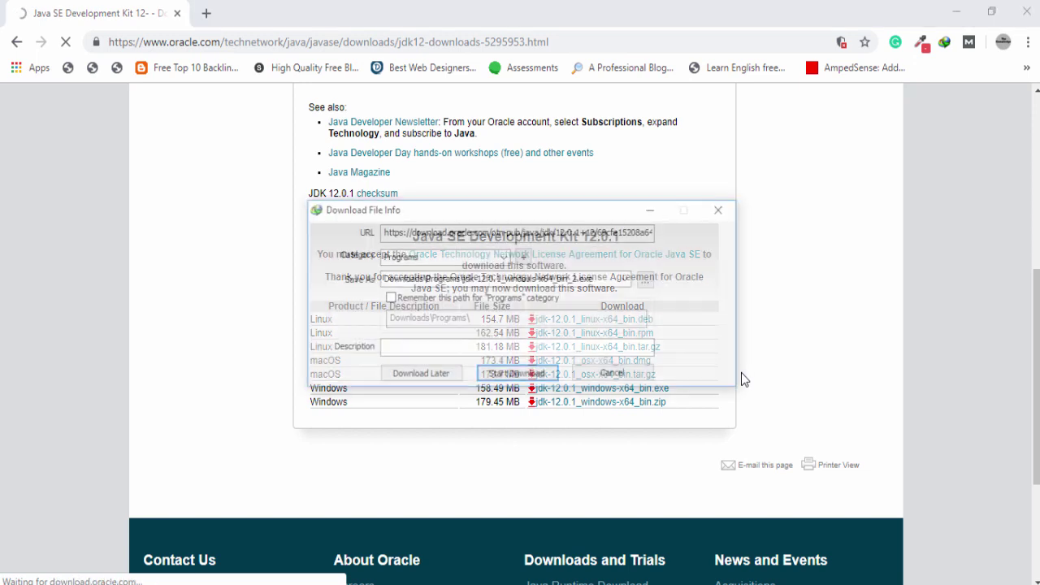
Step: Copy the save folder path from the download information dialog and close the dialog without starting the download
{"action": "left_click", "coordinate": [479, 278]}
{"action": "left_click", "coordinate": [479, 279]}
{"action": "left_click_drag", "start_coordinate": [461, 278], "coordinate": [301, 271]}
{"action": "key", "text": "ctrl+c"}
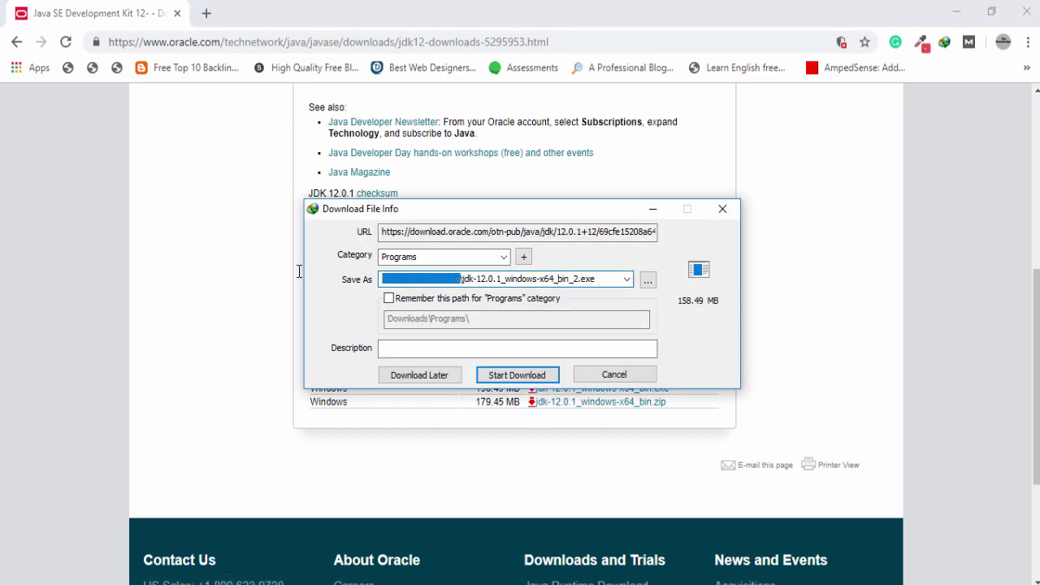
{"action": "left_click", "coordinate": [722, 209]}
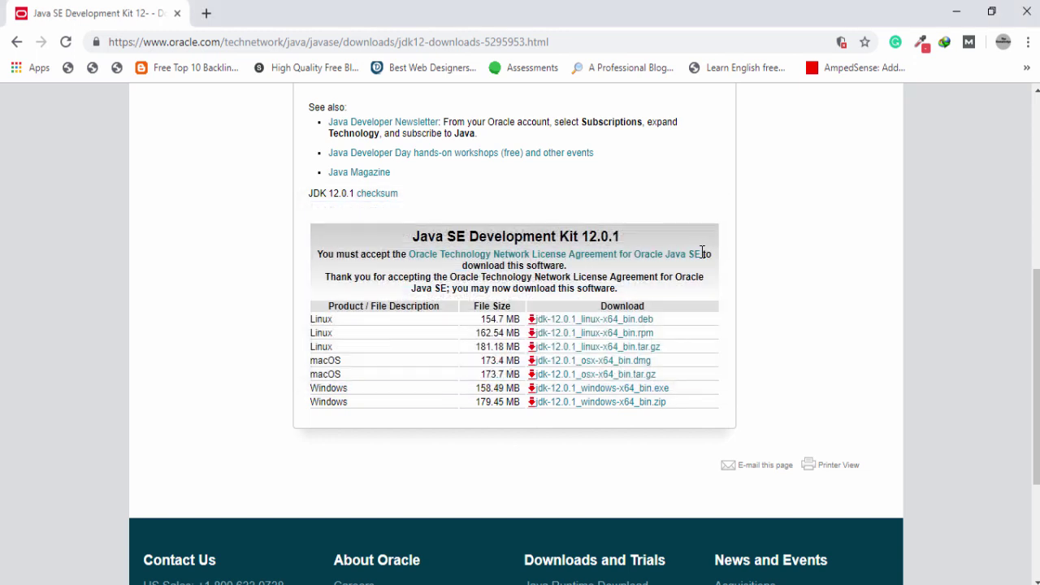
Step: Try to open the copied path Downloads\Programs with the Windows Run command
{"action": "key", "text": "super+r"}
{"action": "key", "text": "ctrl+v"}
{"action": "key", "text": "Return"}
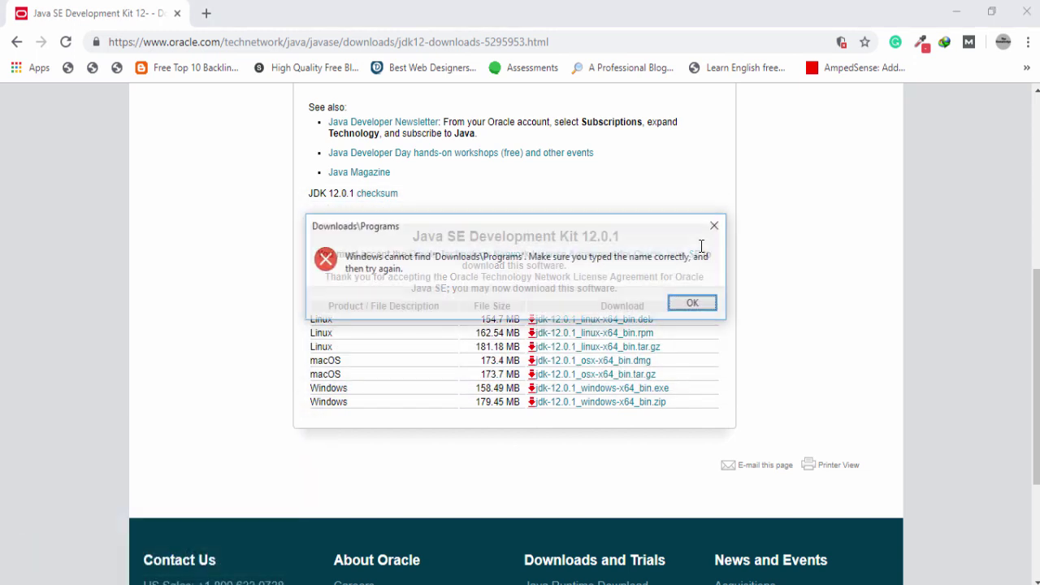
{"action": "left_click", "coordinate": [695, 303]}
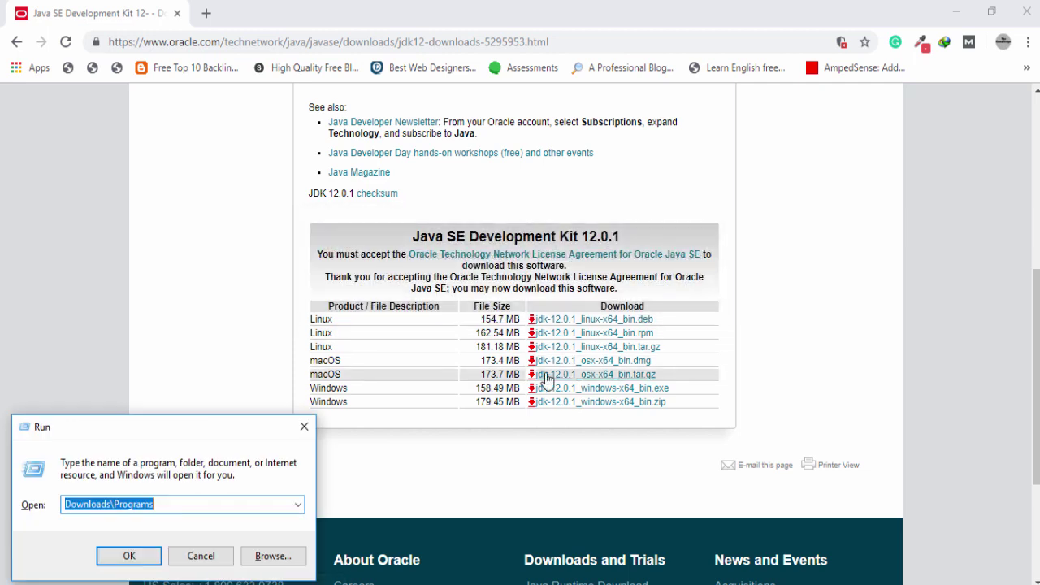
Step: Open the Downloads\Programs folder using its full C: drive path from the Run command's history
{"action": "key", "text": "Down"}
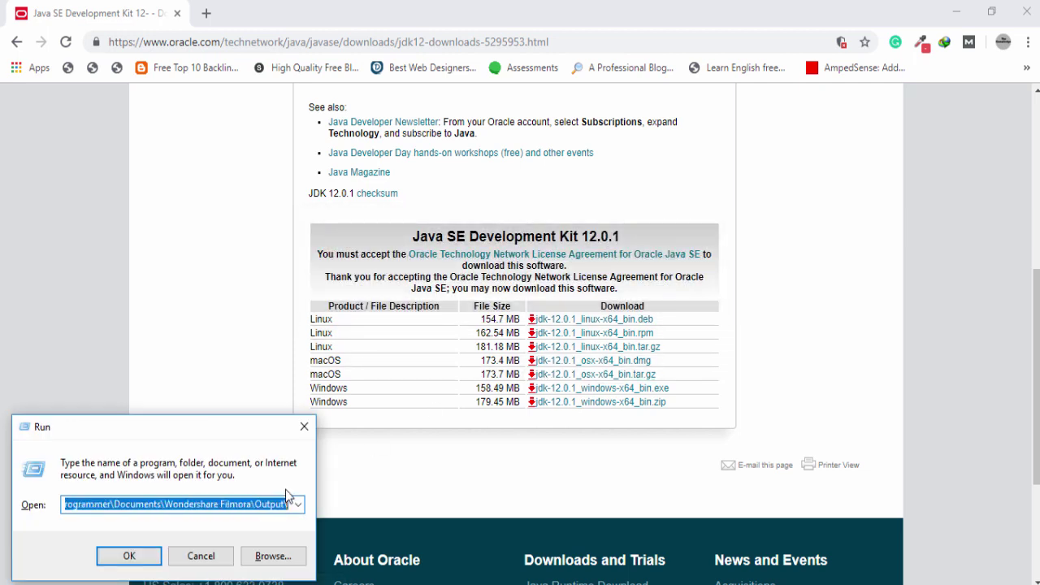
{"action": "key", "text": "Down"}
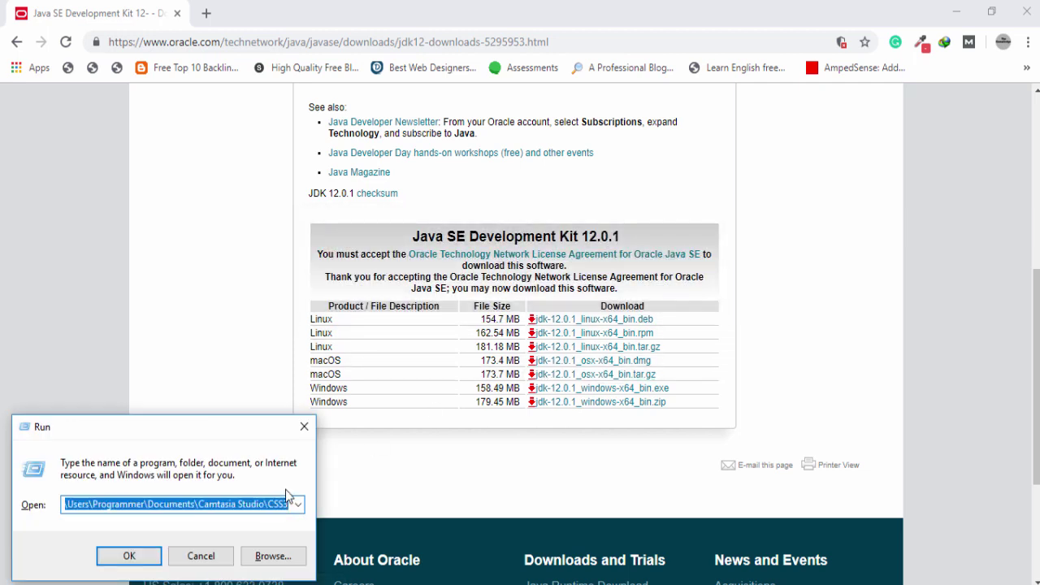
{"action": "key", "text": "Up"}
{"action": "key", "text": "Up"}
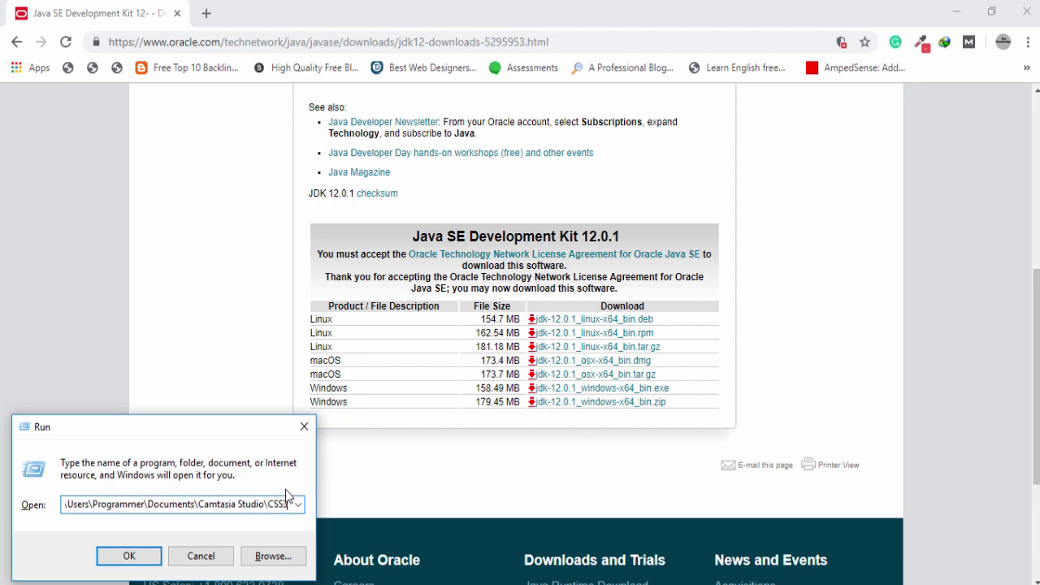
{"action": "key", "text": "Up"}
{"action": "key", "text": "Down"}
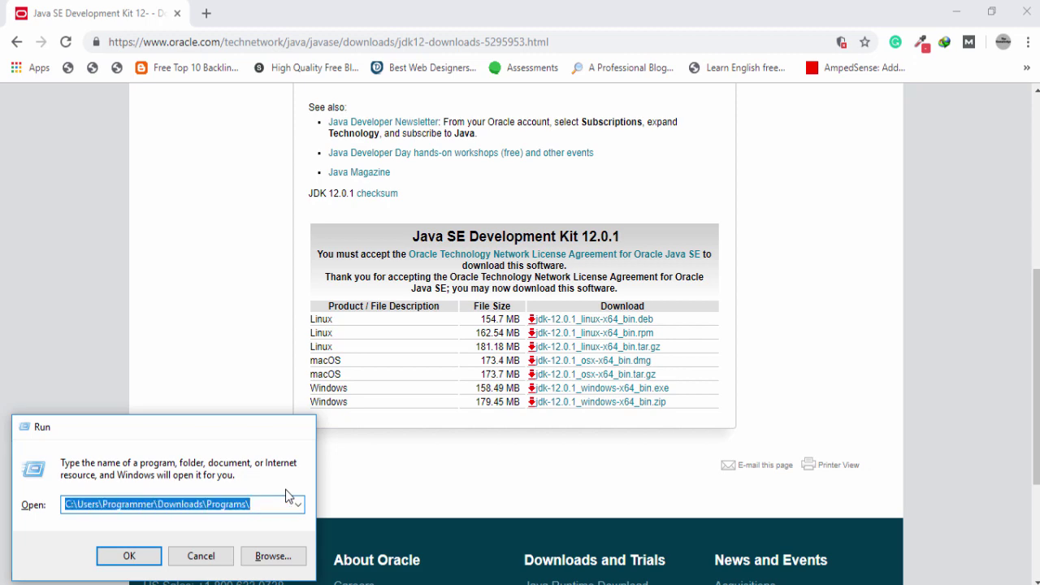
{"action": "key", "text": "Return"}
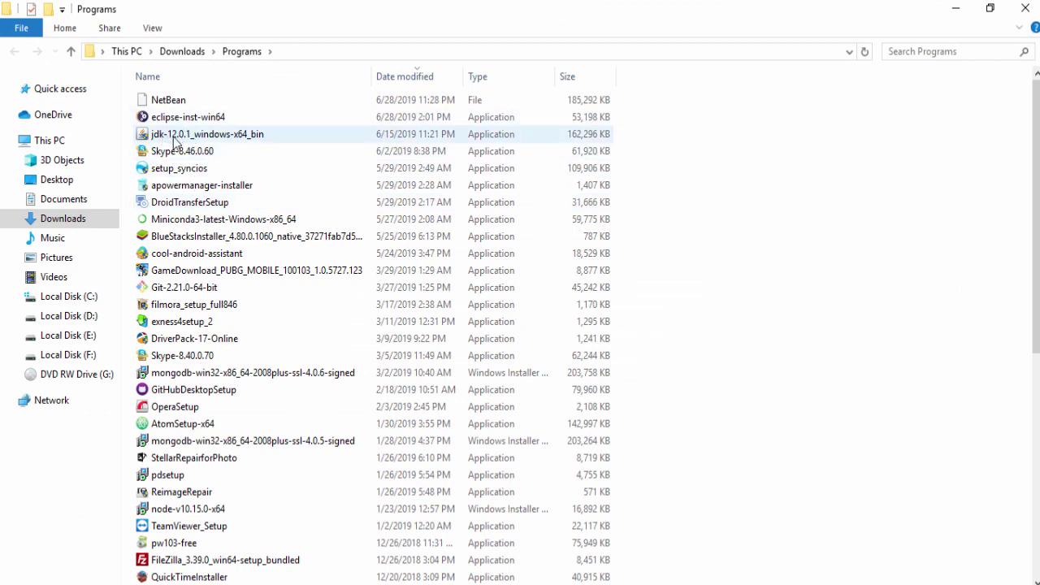
Step: Launch the jdk-12.0.1_windows-x64_bin installer and advance past the welcome page to the destination folder page
{"action": "double_click", "coordinate": [230, 139]}
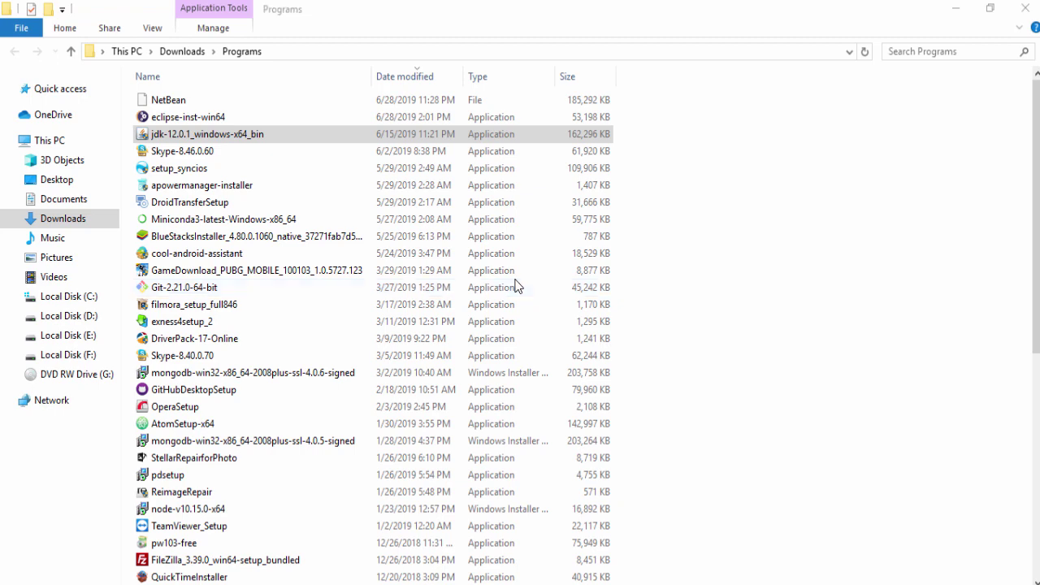
{"action": "left_click", "coordinate": [487, 328]}
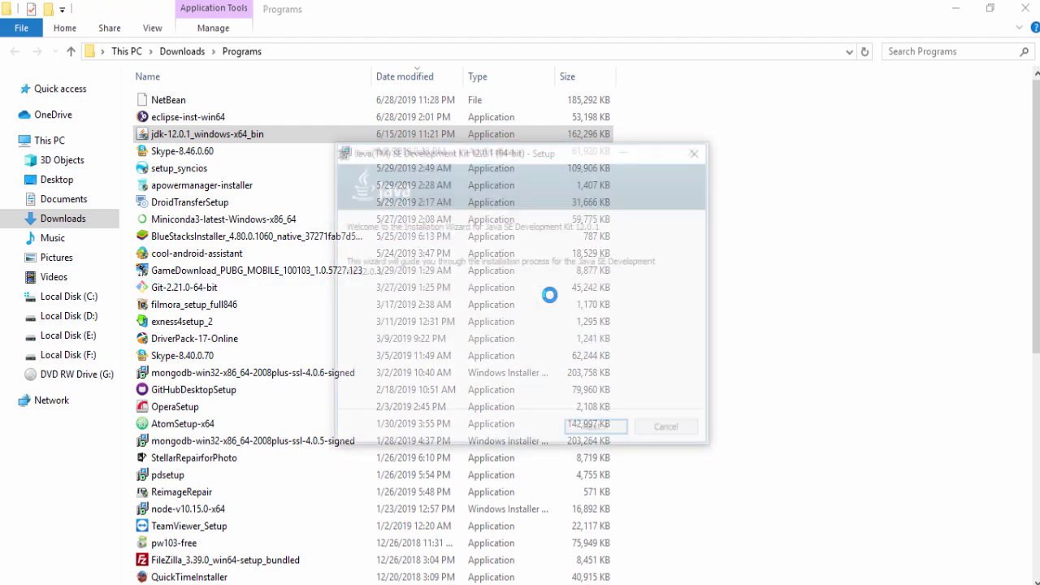
{"action": "left_click", "coordinate": [611, 437]}
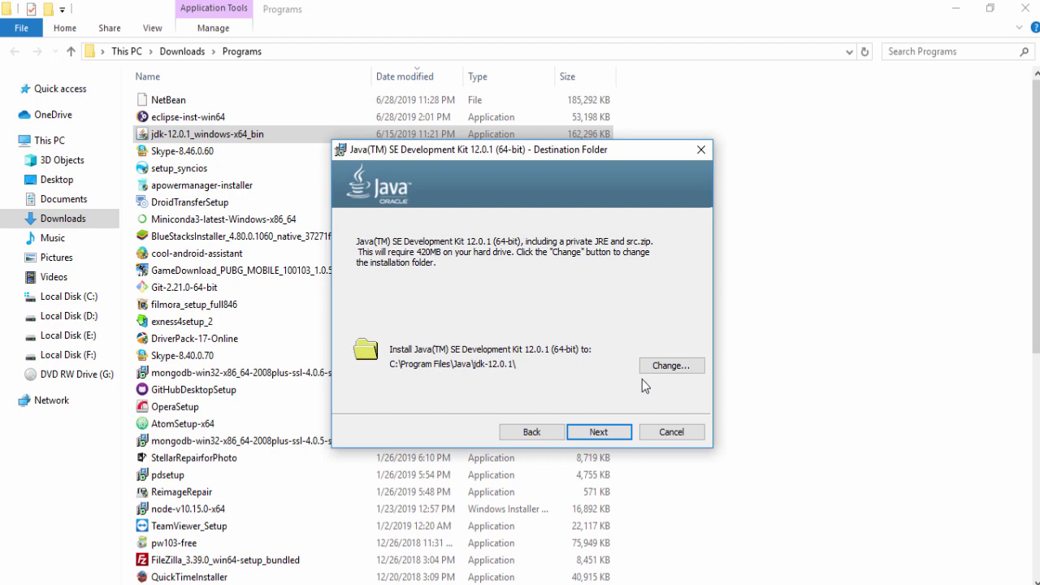
Step: Install the JDK to the default folder C:\Program Files\Java\jdk-12.0.1\ and close the finished installer
{"action": "left_click", "coordinate": [669, 368]}
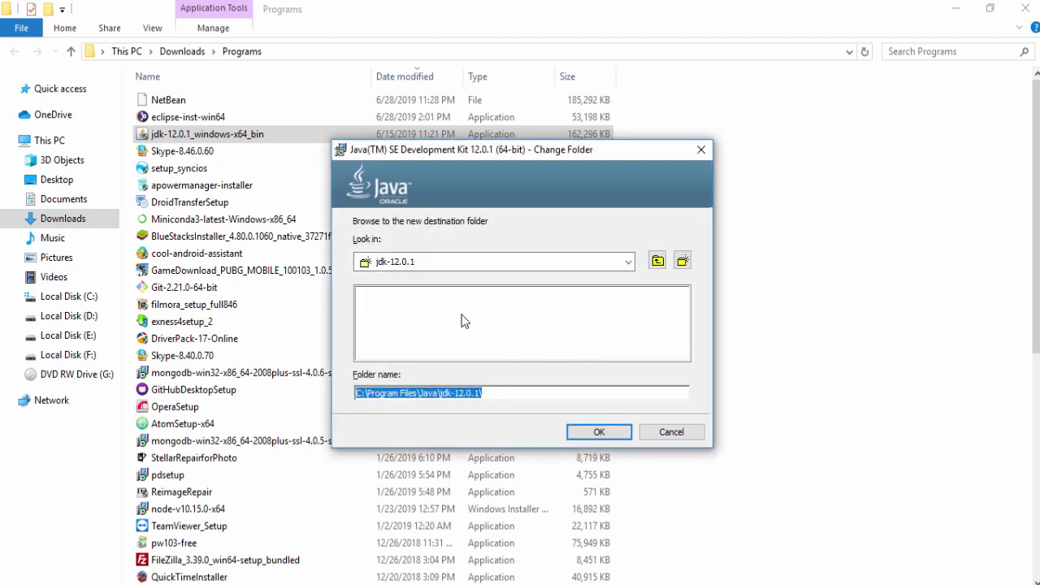
{"action": "left_click", "coordinate": [630, 263]}
{"action": "left_click", "coordinate": [630, 263]}
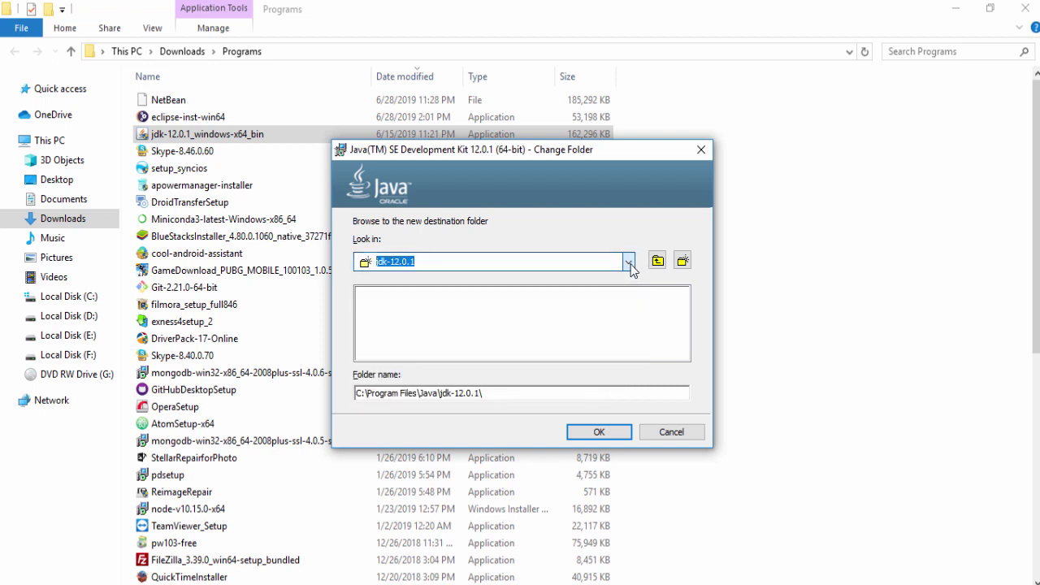
{"action": "left_click", "coordinate": [599, 432]}
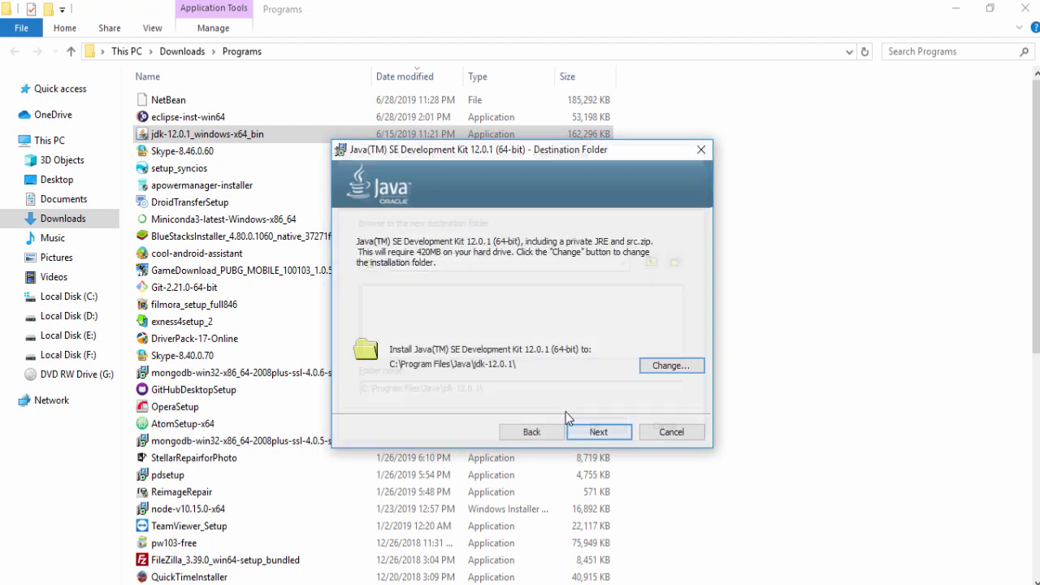
{"action": "left_click", "coordinate": [602, 432]}
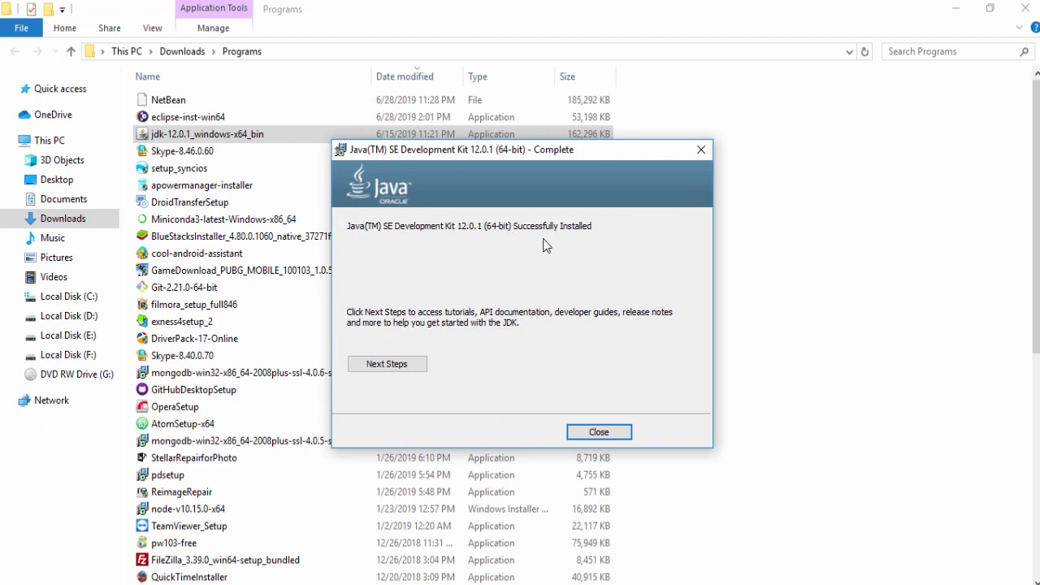
{"action": "left_click", "coordinate": [615, 436]}
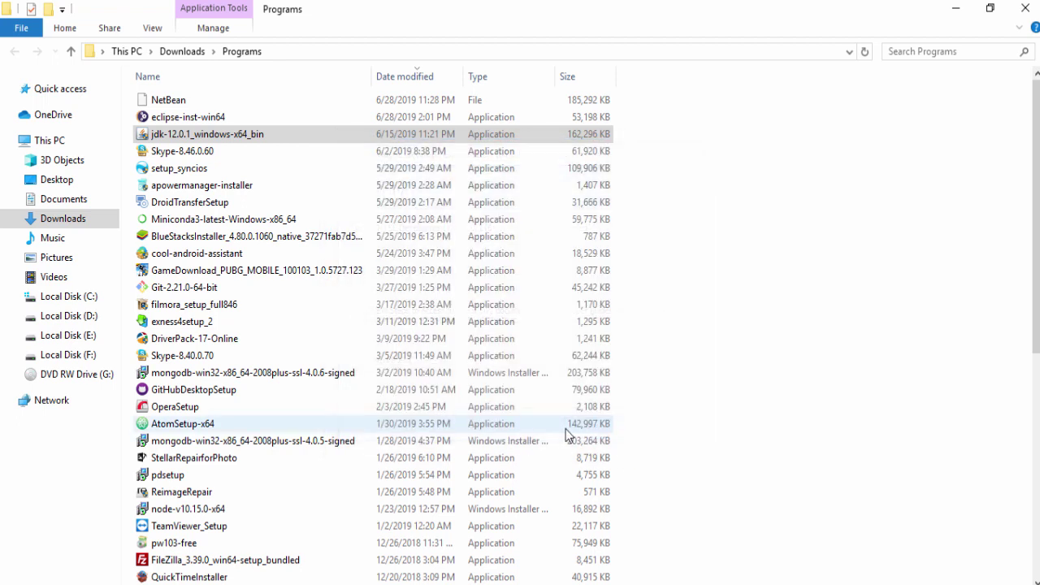
Step: Browse to the bin folder of the installed JDK under C:\Program Files\Java\jdk-12.0.1
{"action": "left_click", "coordinate": [77, 297]}
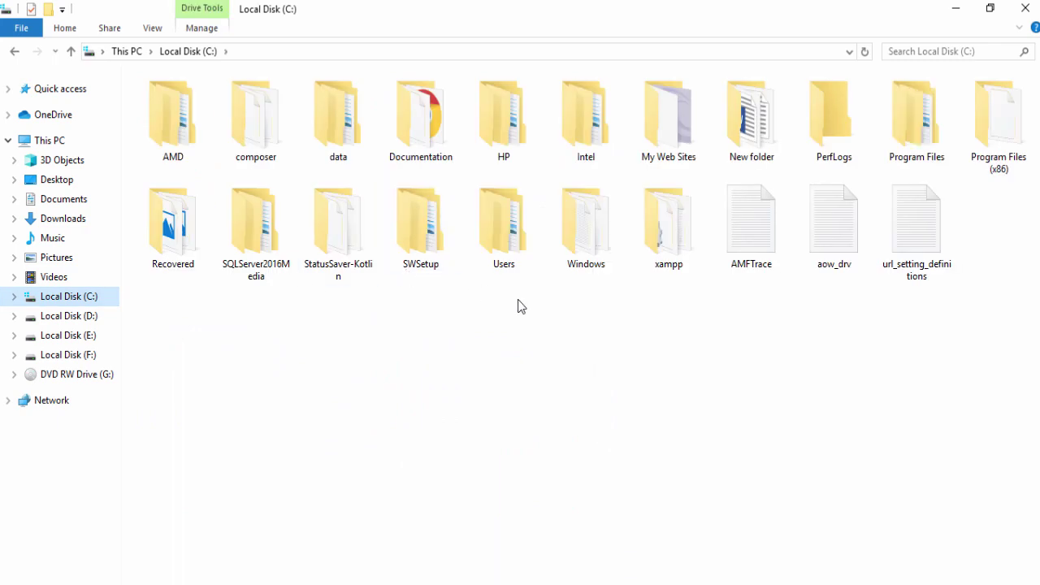
{"action": "double_click", "coordinate": [918, 136]}
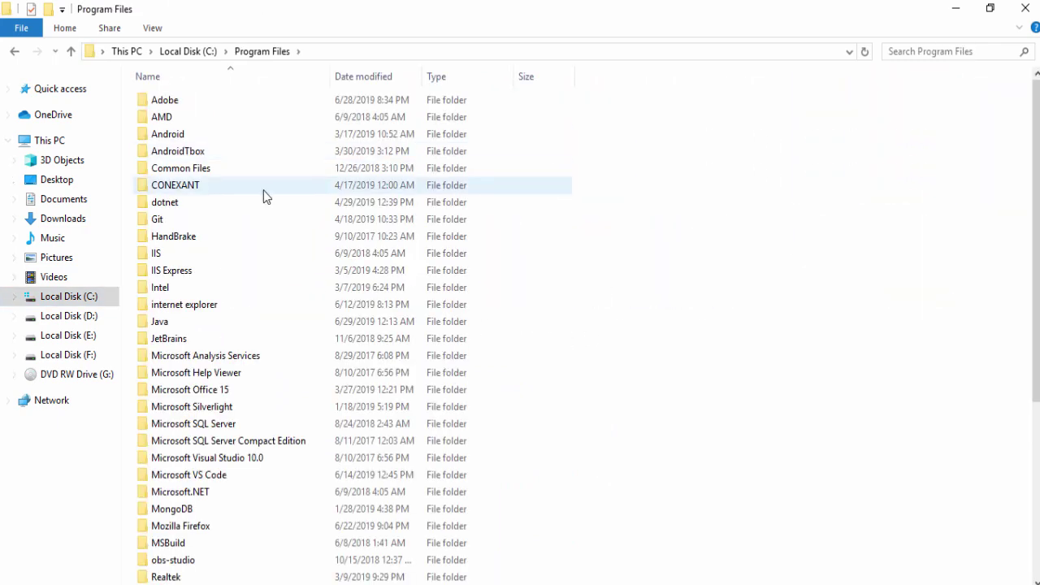
{"action": "left_click", "coordinate": [187, 328]}
{"action": "left_click", "coordinate": [191, 106]}
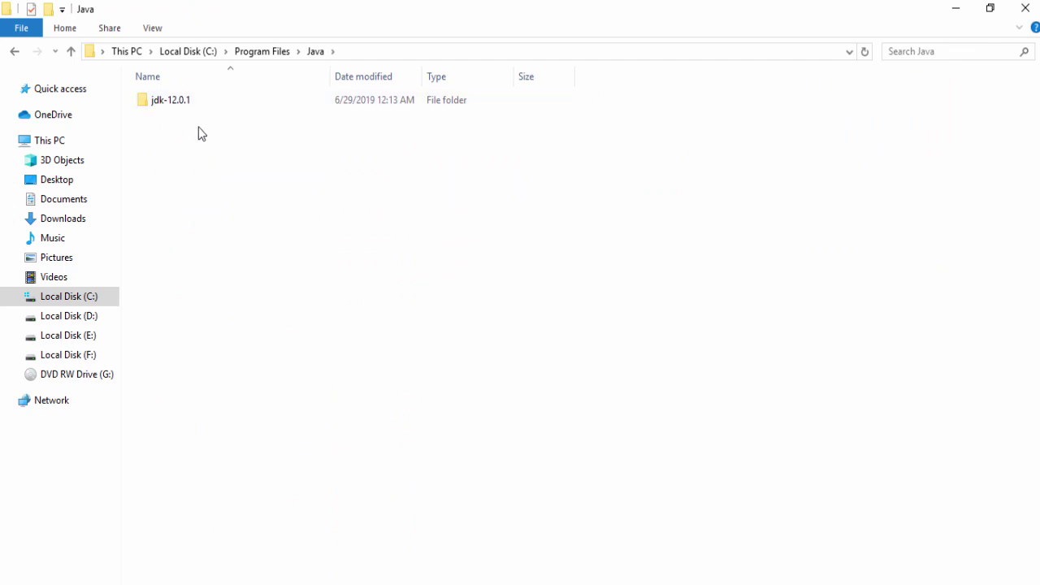
{"action": "left_click", "coordinate": [189, 106]}
{"action": "double_click", "coordinate": [189, 106]}
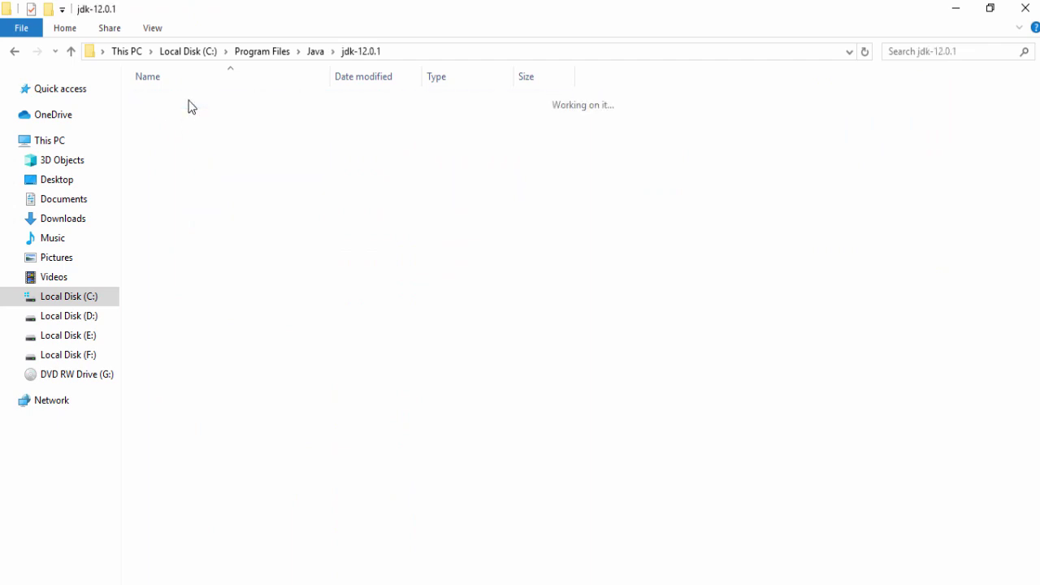
{"action": "double_click", "coordinate": [189, 102]}
Step: Copy the bin folder's full path, C:\Program Files\Java\jdk-12.0.1\bin
{"action": "left_click", "coordinate": [441, 54]}
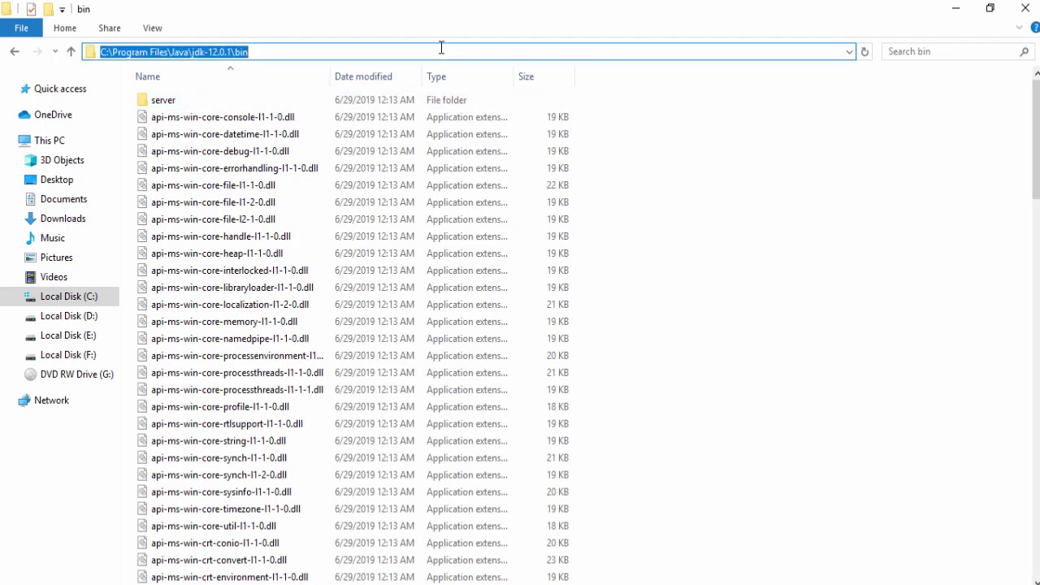
{"action": "right_click", "coordinate": [226, 48]}
{"action": "left_click", "coordinate": [254, 103]}
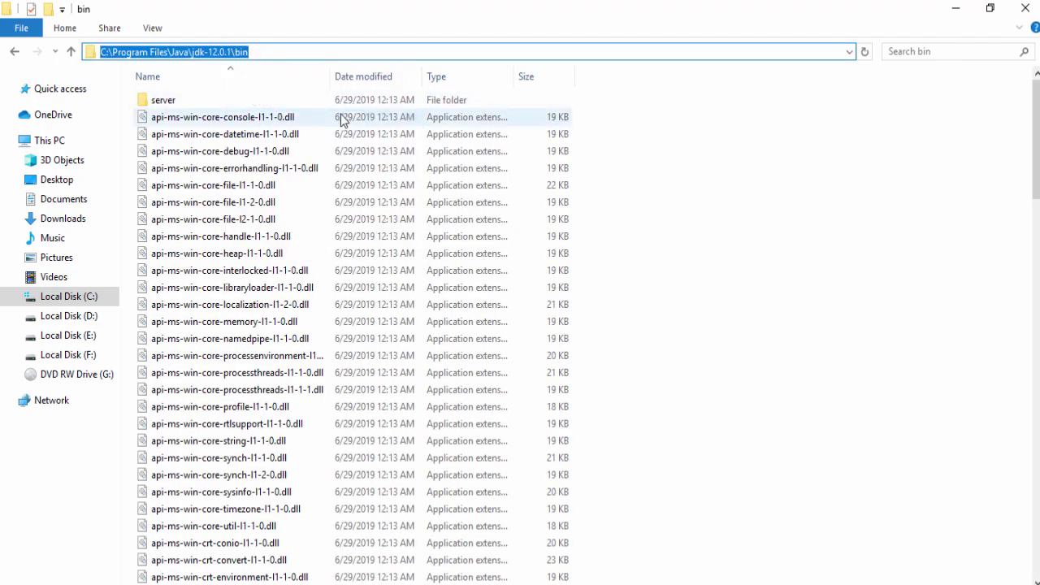
Step: Minimize the open windows and open the environment variables from This PC's advanced system settings
{"action": "left_click", "coordinate": [955, 8]}
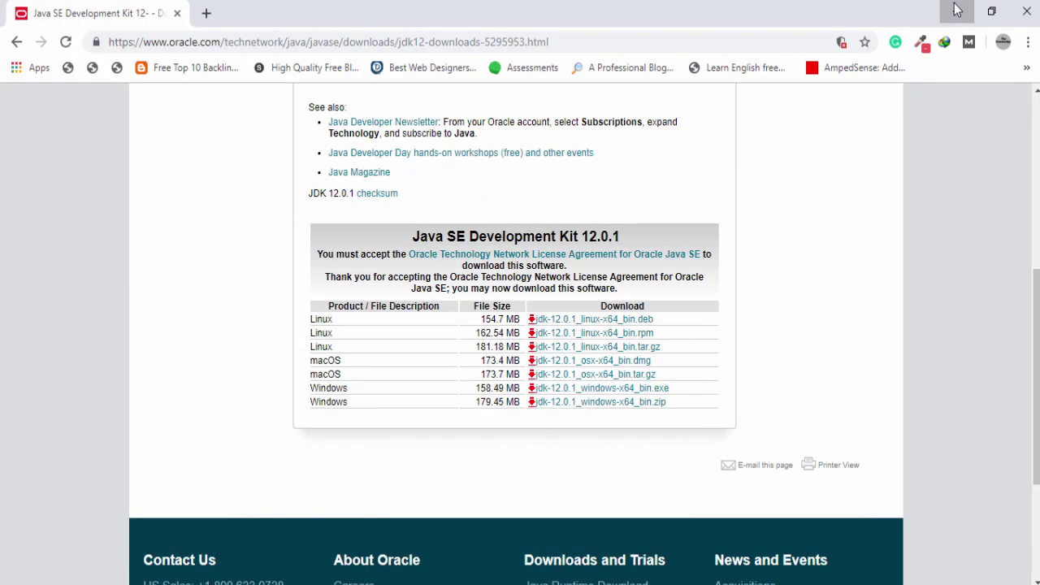
{"action": "left_click", "coordinate": [952, 8]}
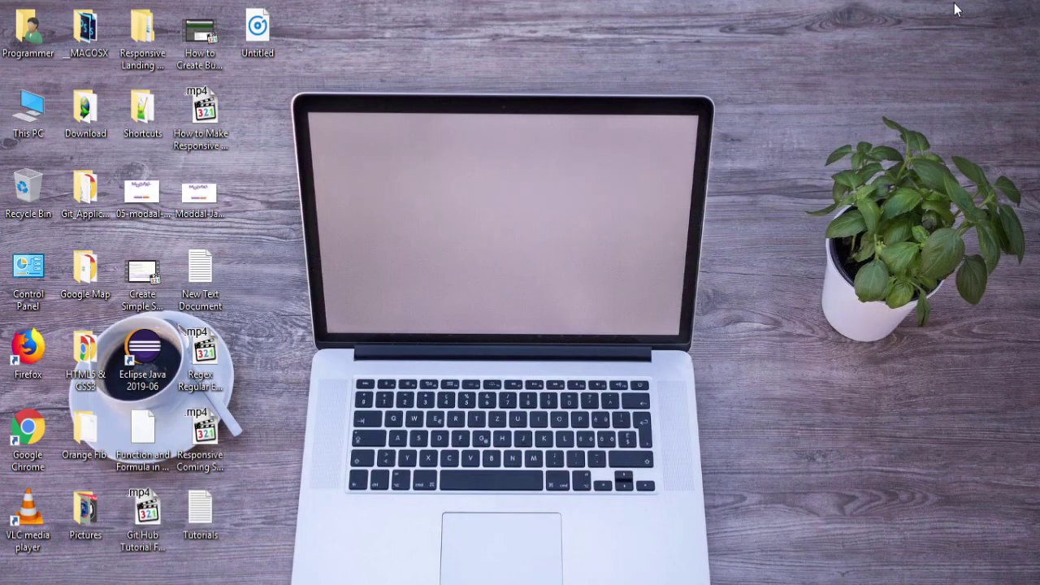
{"action": "right_click", "coordinate": [36, 106]}
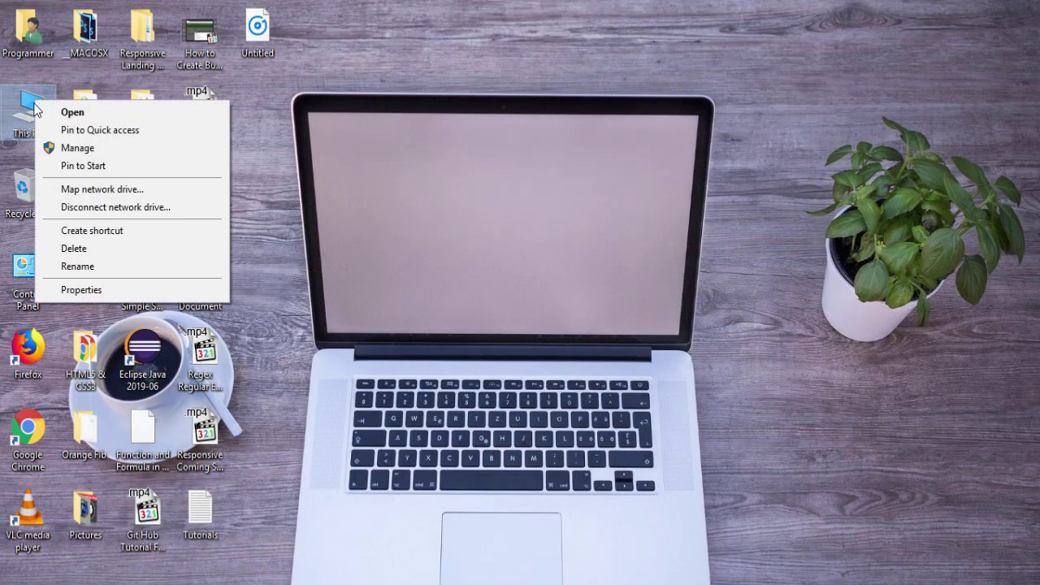
{"action": "left_click", "coordinate": [75, 291]}
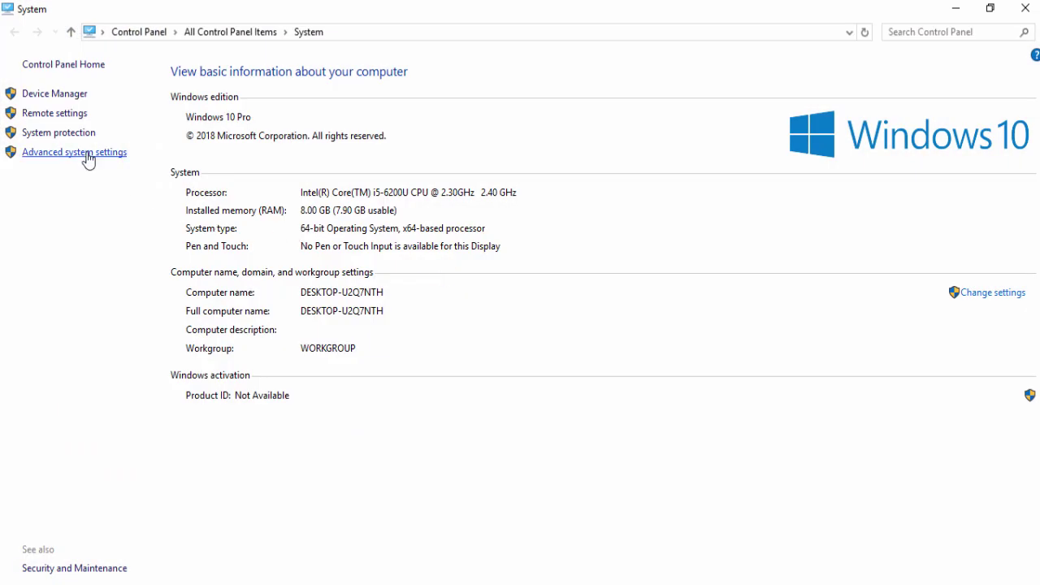
{"action": "left_click", "coordinate": [88, 160]}
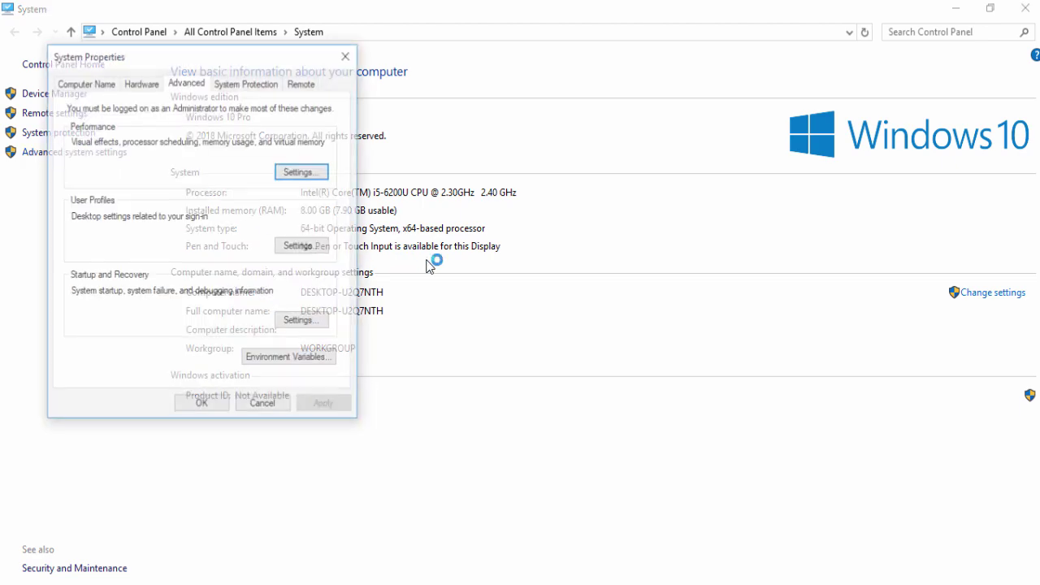
{"action": "left_click", "coordinate": [297, 360]}
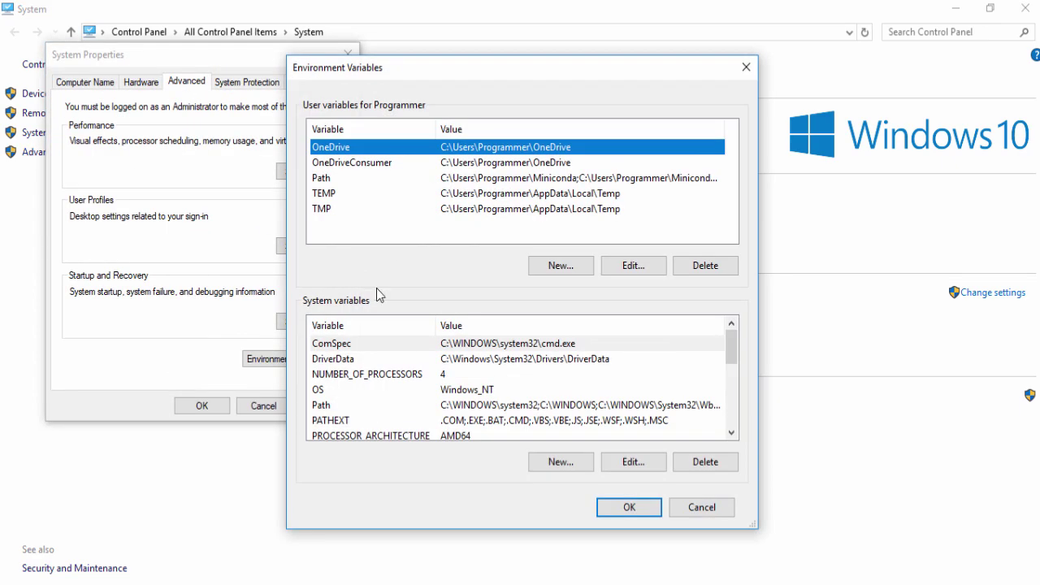
Step: Add C:\Program Files\Java\jdk-12.0.1\bin as a new entry in the user Path variable, save the changes and close the system settings
{"action": "left_click", "coordinate": [323, 178]}
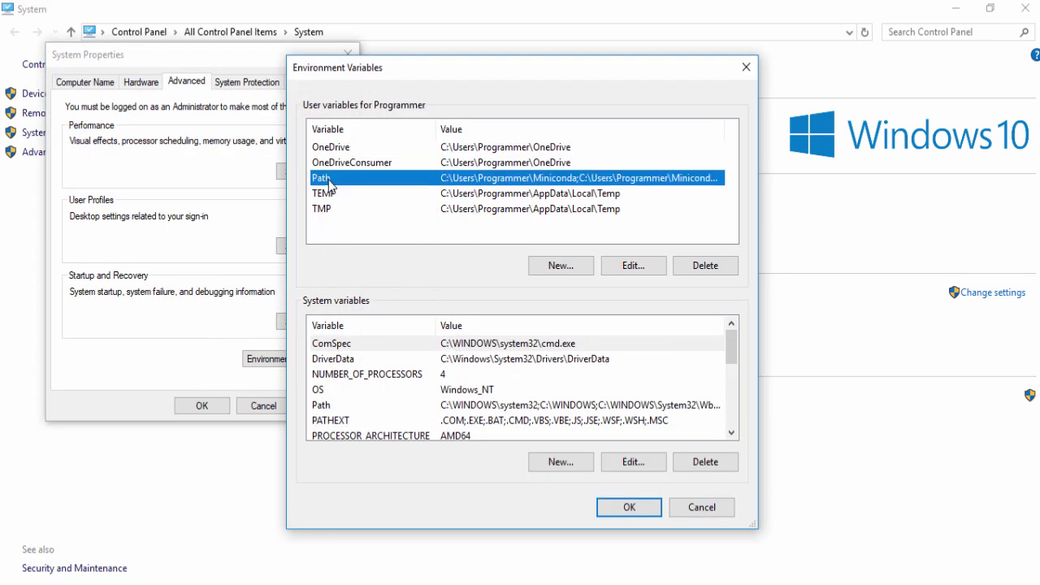
{"action": "left_click", "coordinate": [633, 265]}
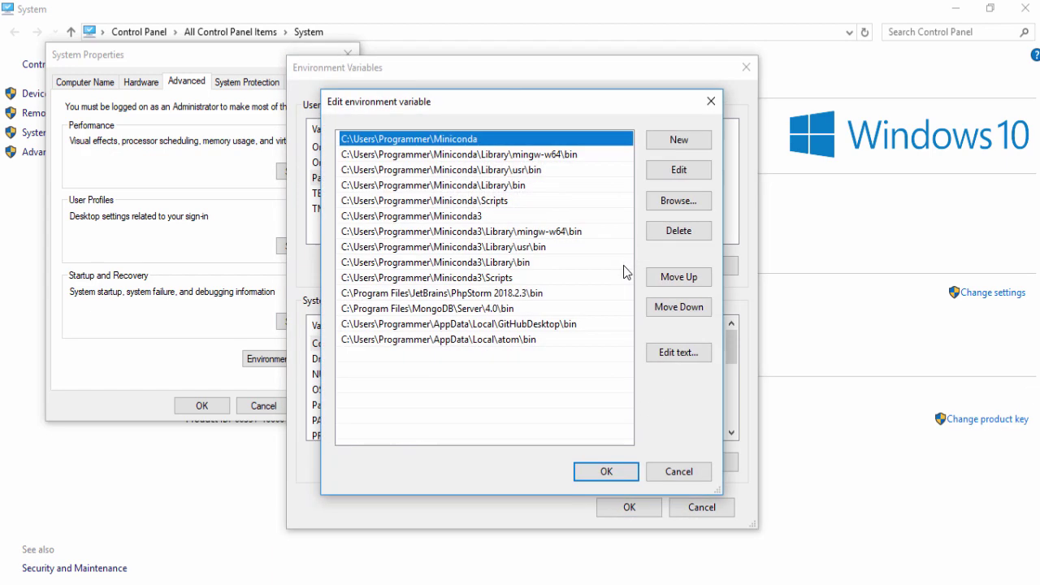
{"action": "left_click", "coordinate": [683, 141]}
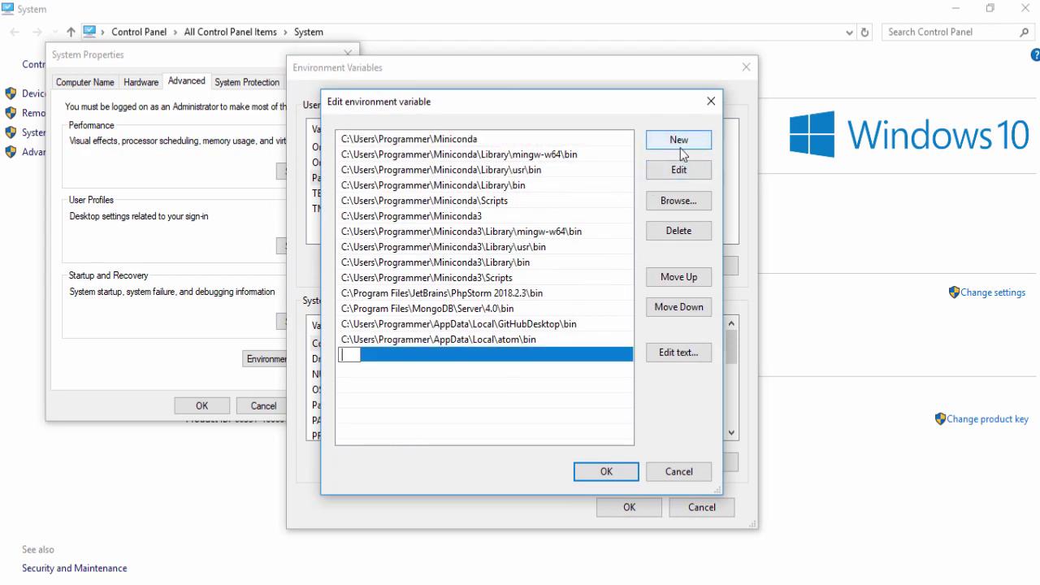
{"action": "key", "text": "ctrl+v"}
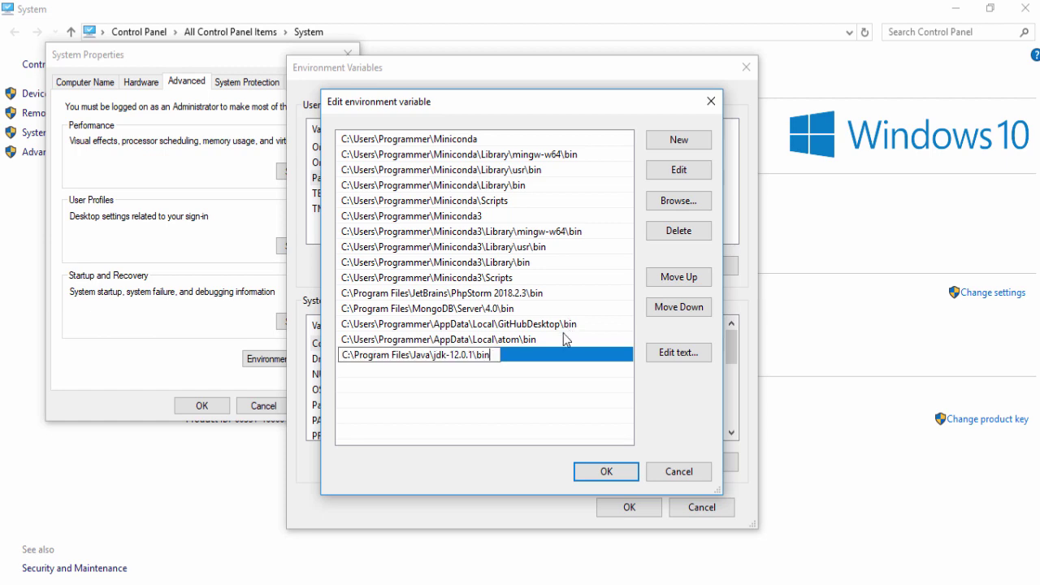
{"action": "left_click", "coordinate": [608, 473]}
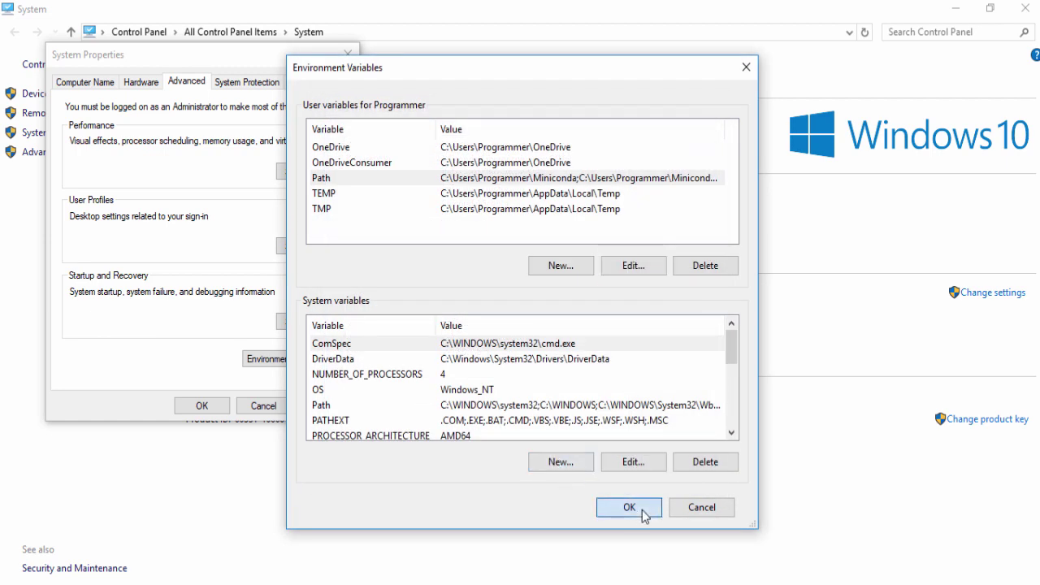
{"action": "left_click", "coordinate": [634, 507]}
{"action": "left_click", "coordinate": [204, 409]}
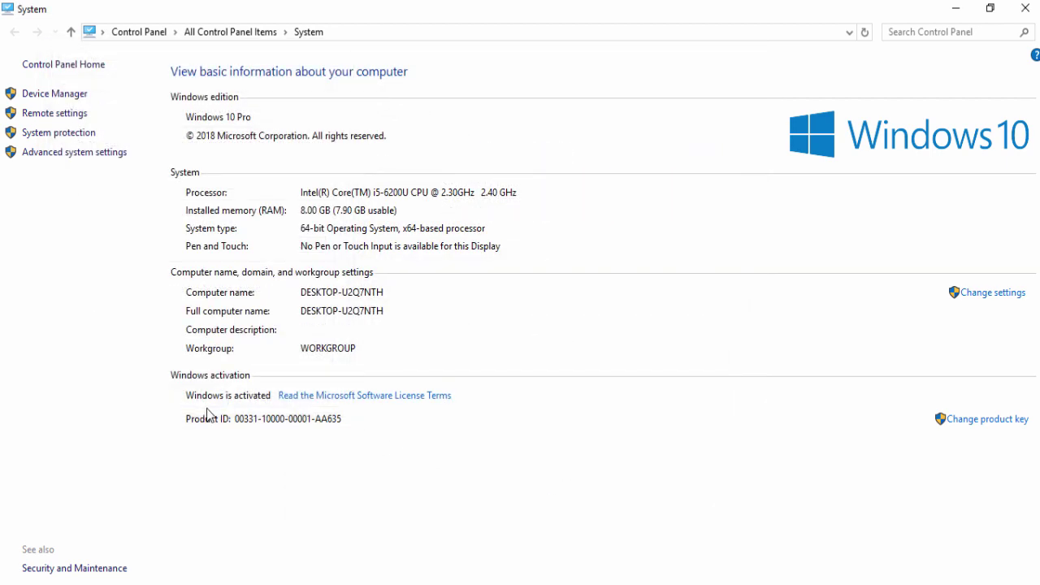
{"action": "left_click", "coordinate": [1025, 8]}
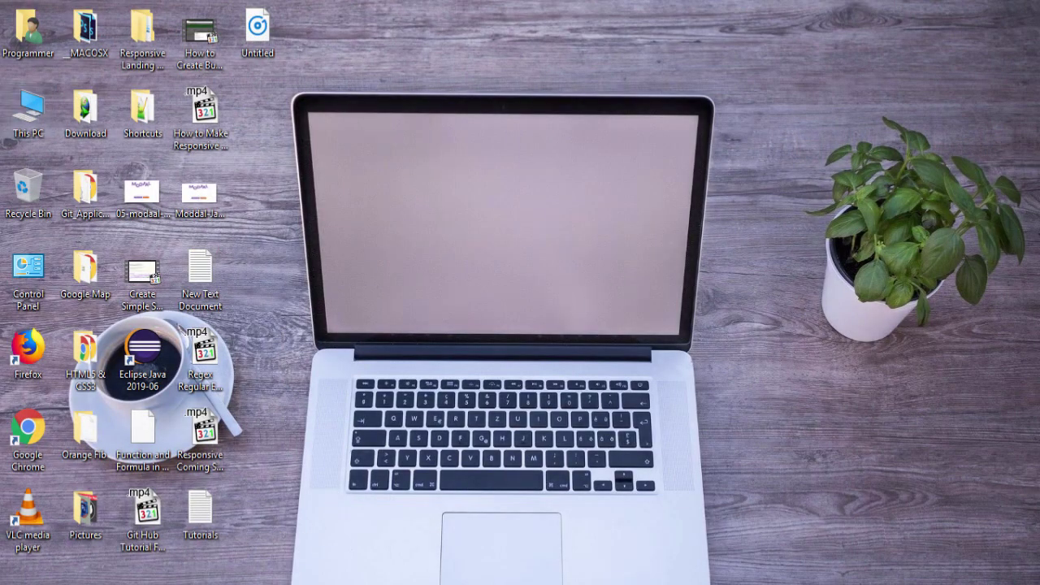
Step: Open Command Prompt, display the Java compiler's help to verify the installation, look through its options and close the window
{"action": "key", "text": "super+s"}
{"action": "type", "text": "c"}
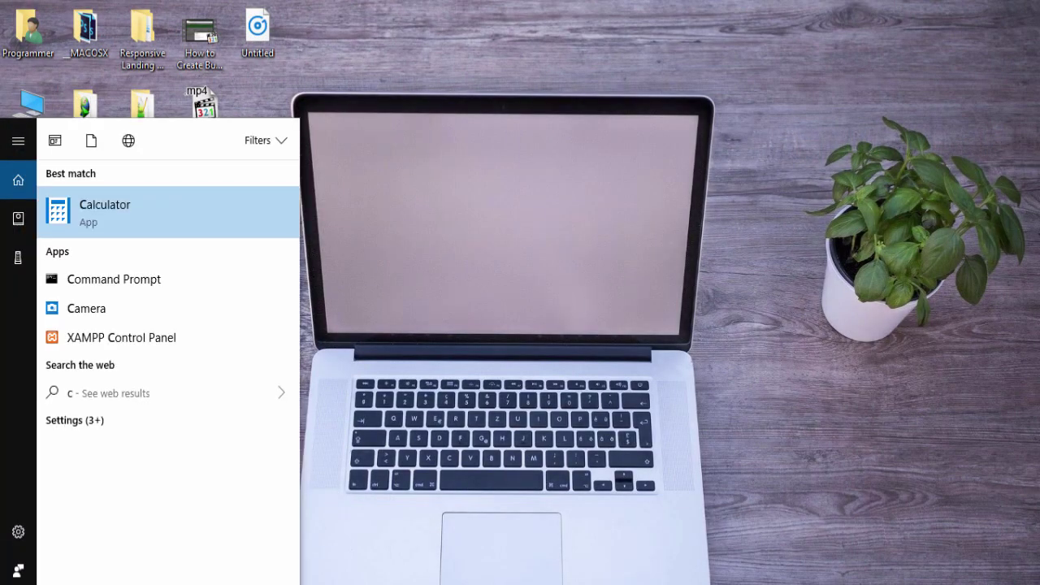
{"action": "type", "text": "md"}
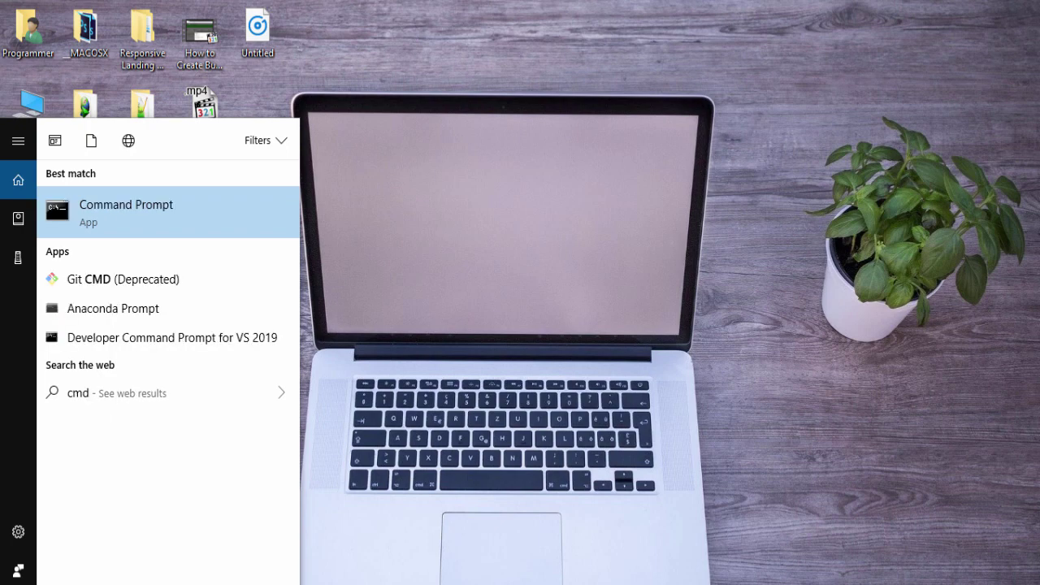
{"action": "left_click", "coordinate": [207, 221]}
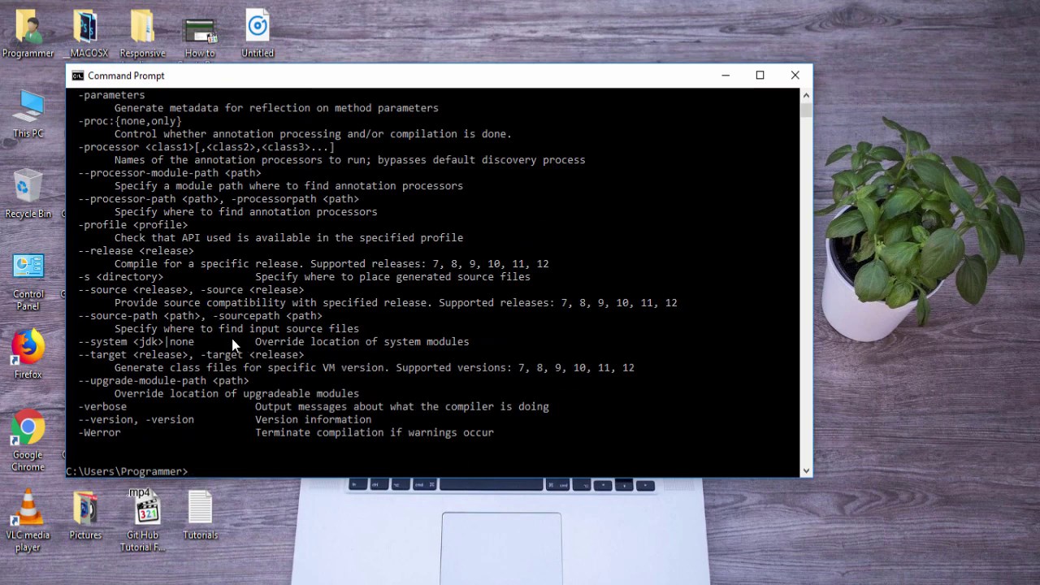
{"action": "scroll", "coordinate": [187, 325], "scroll_direction": "up", "scroll_amount": 3}
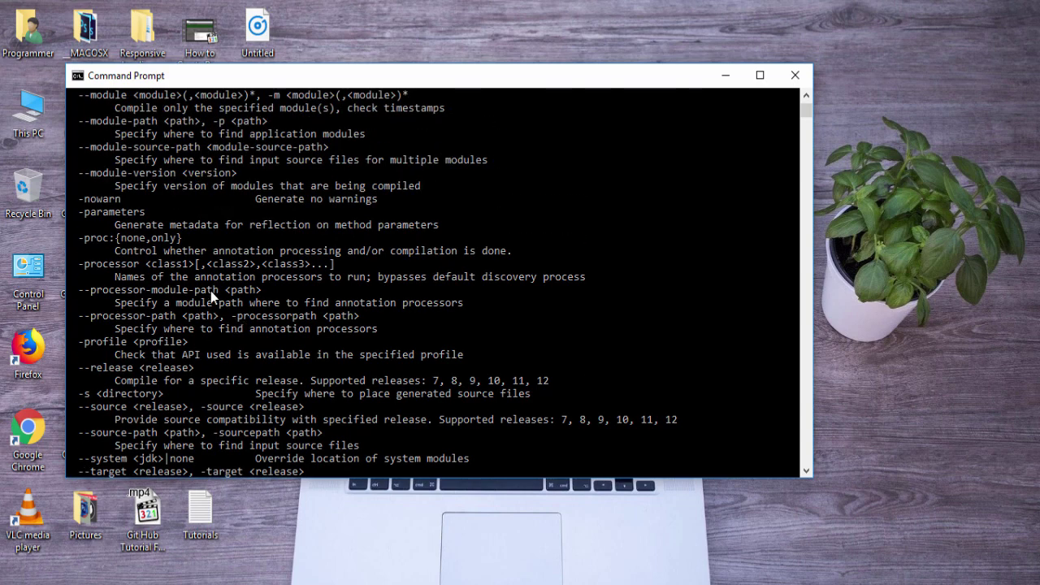
{"action": "scroll", "coordinate": [179, 284], "scroll_direction": "up", "scroll_amount": 1}
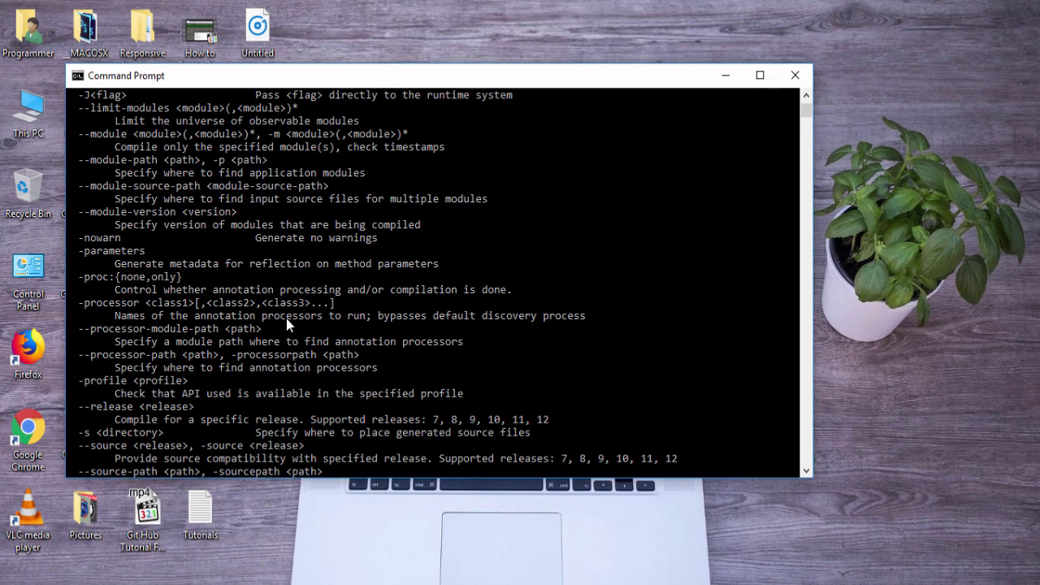
{"action": "scroll", "coordinate": [286, 318], "scroll_direction": "up", "scroll_amount": 4}
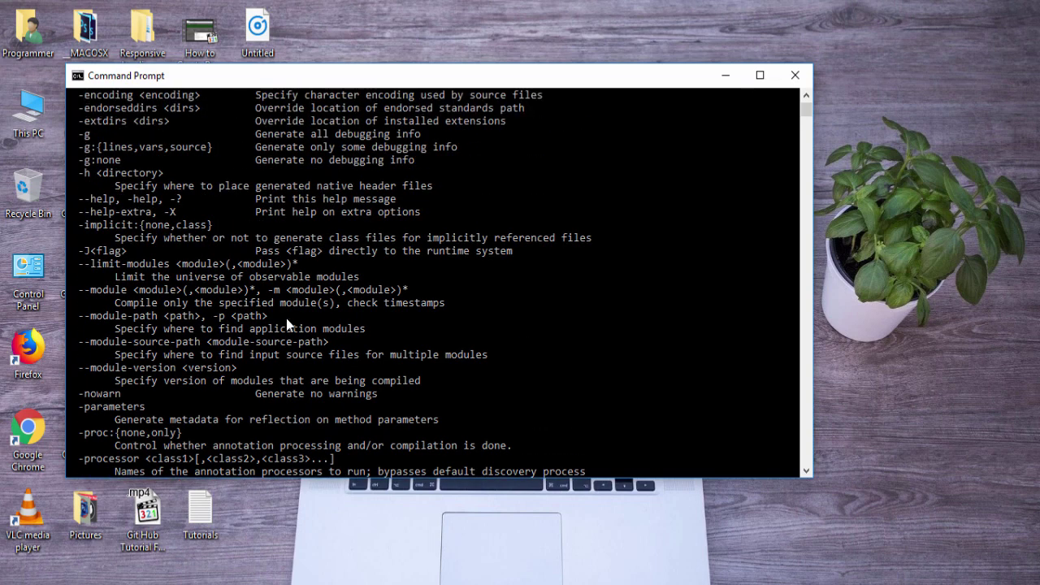
{"action": "scroll", "coordinate": [286, 318], "scroll_direction": "up", "scroll_amount": 3}
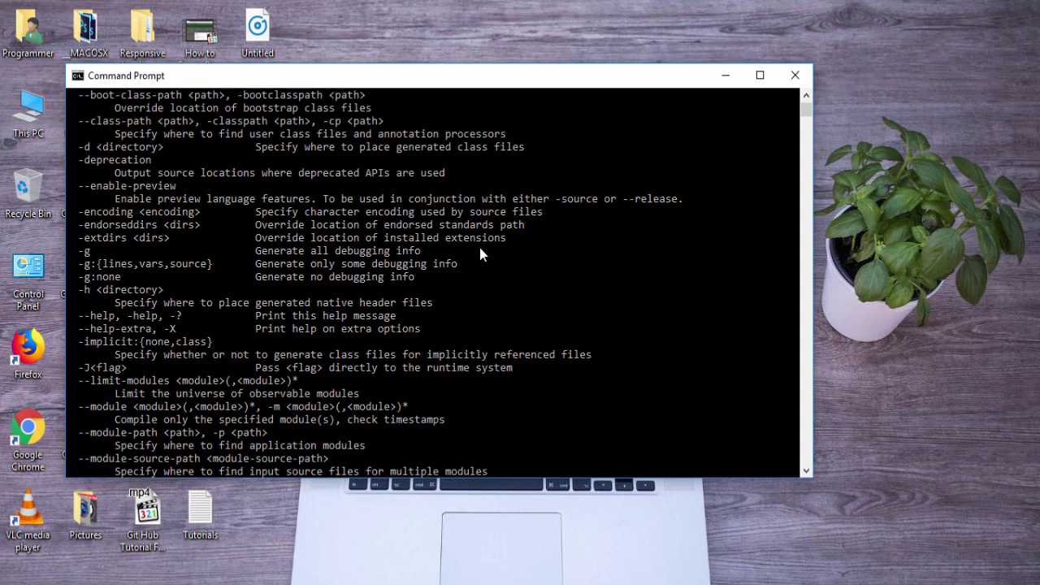
{"action": "left_click", "coordinate": [796, 75]}
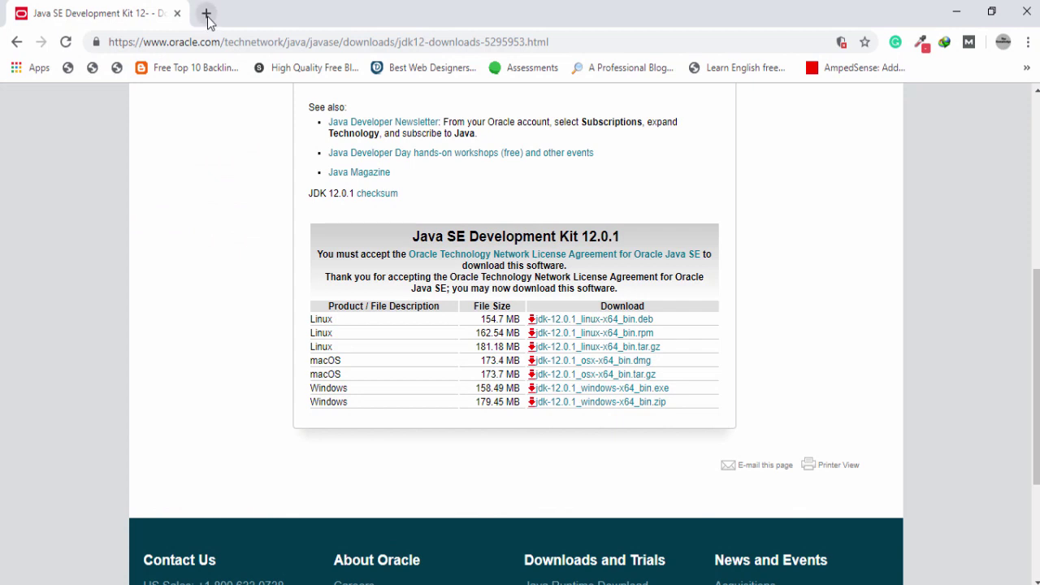
Step: Replace the JDK download page in the browser with a new tab and search Google for netbean
{"action": "left_click", "coordinate": [206, 14]}
{"action": "left_click", "coordinate": [175, 14]}
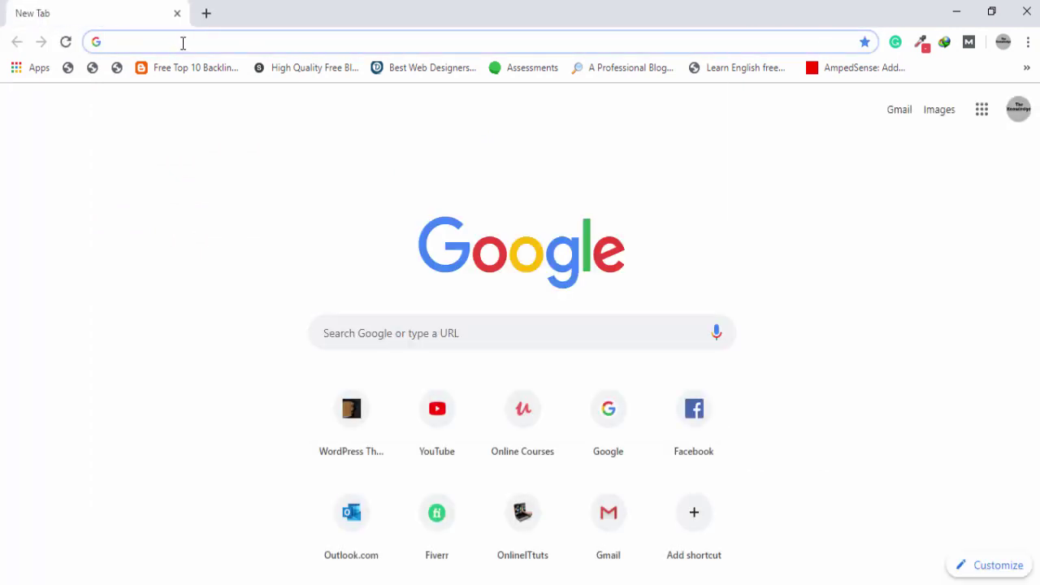
{"action": "type", "text": "ne"}
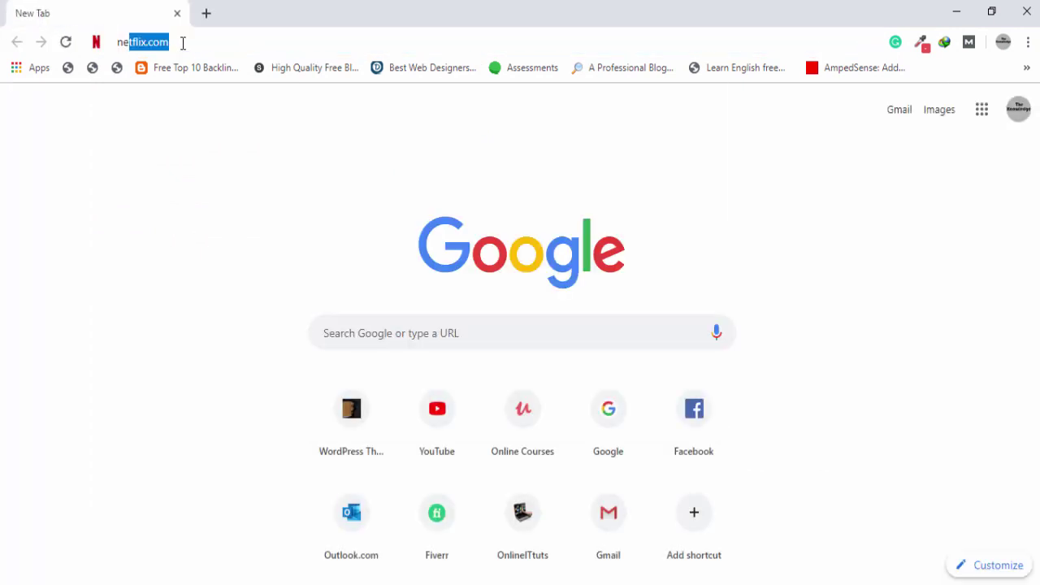
{"action": "type", "text": "tb"}
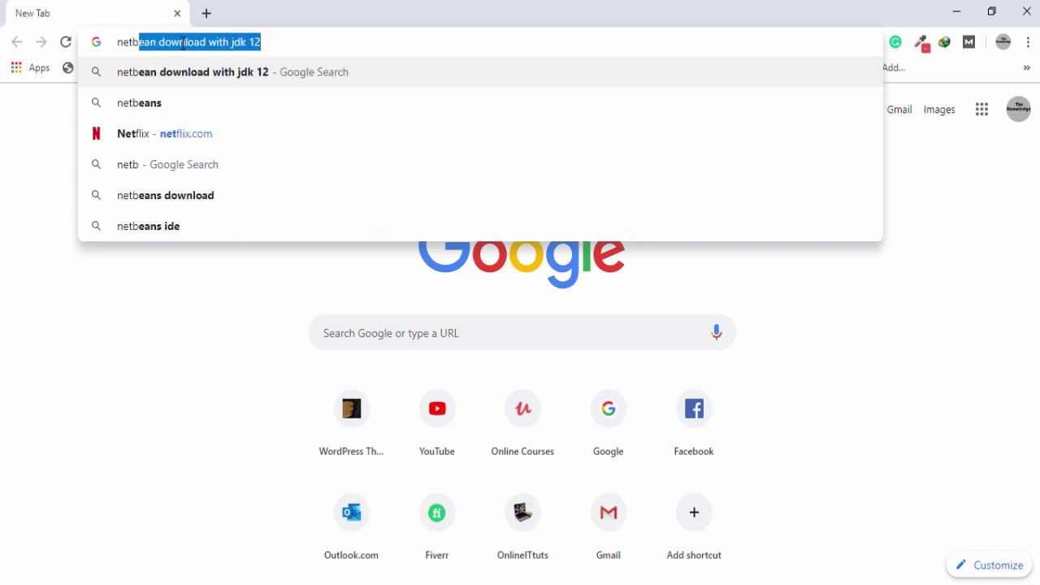
{"action": "type", "text": "ean"}
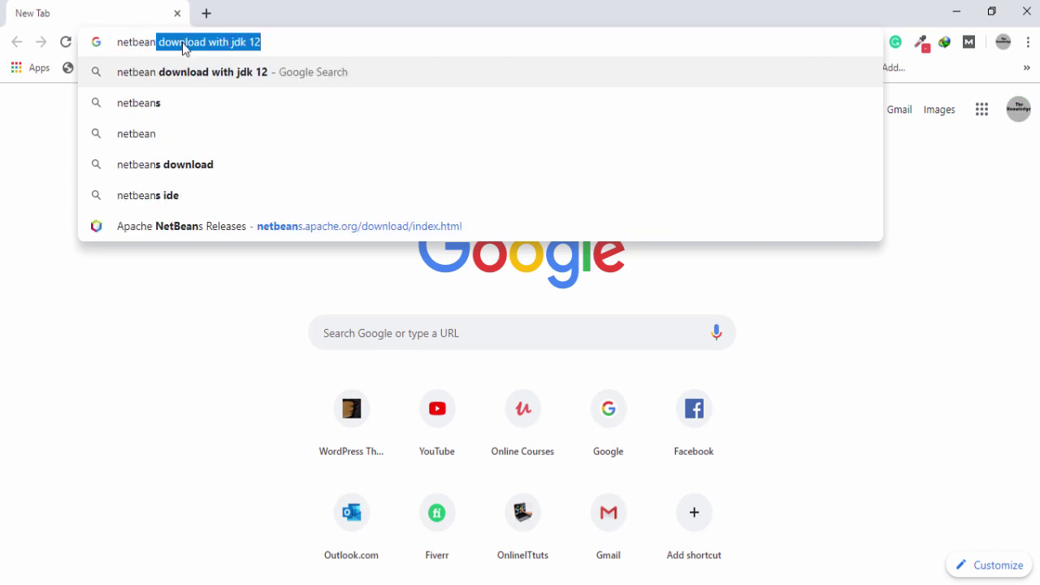
{"action": "key", "text": "Delete"}
{"action": "key", "text": "Return"}
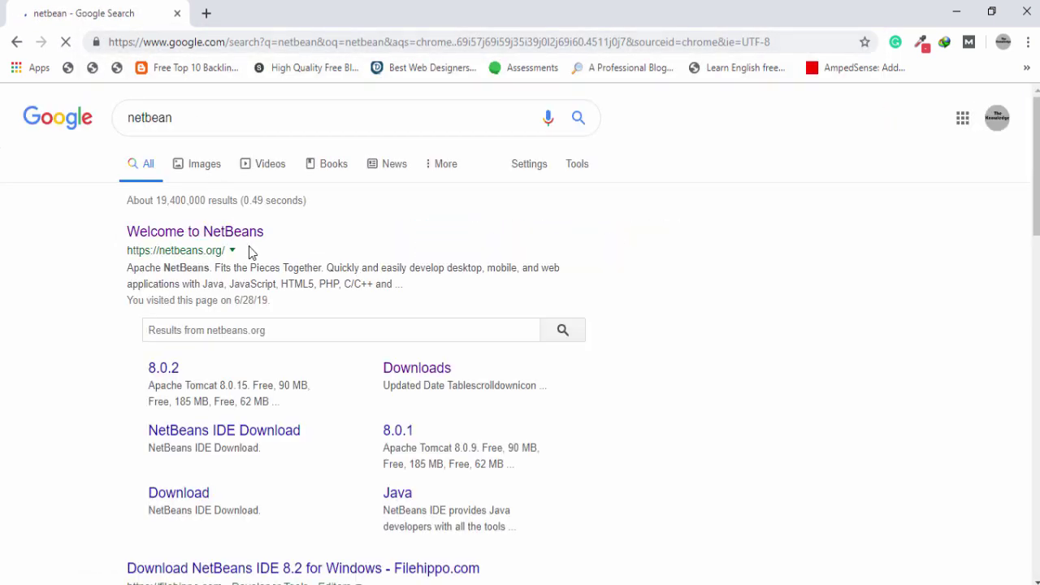
Step: Go from the NetBeans website to the Apache NetBeans releases and open the download page for version 10.0
{"action": "left_click", "coordinate": [227, 240]}
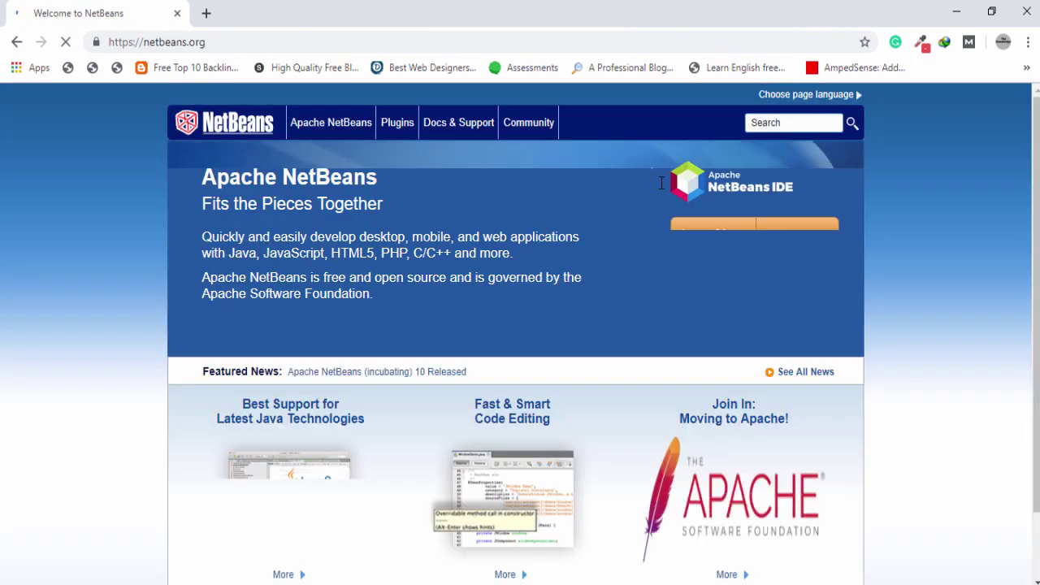
{"action": "left_click", "coordinate": [802, 244]}
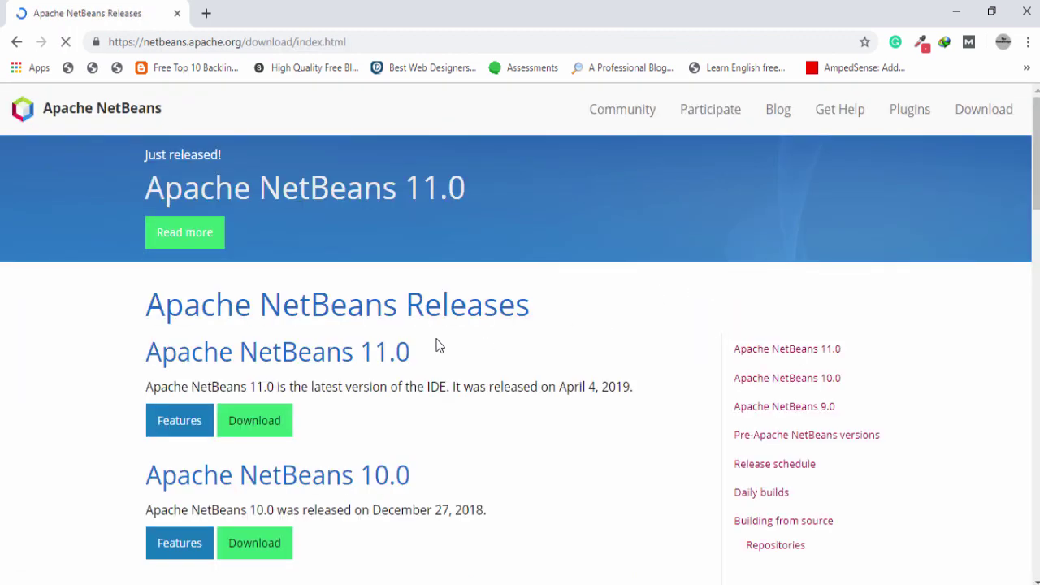
{"action": "scroll", "coordinate": [436, 422], "scroll_direction": "down", "scroll_amount": 1}
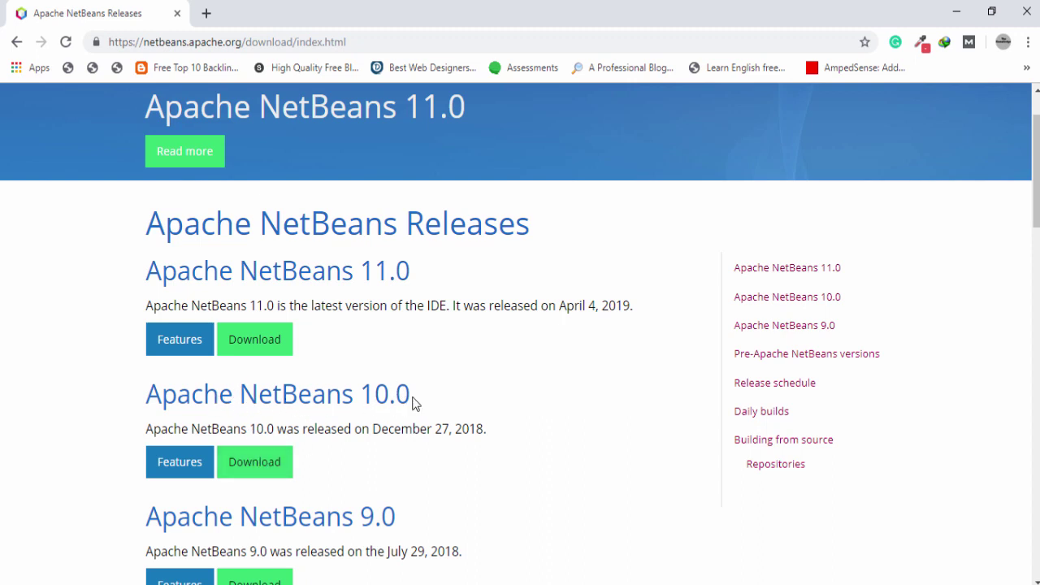
{"action": "left_click", "coordinate": [271, 469]}
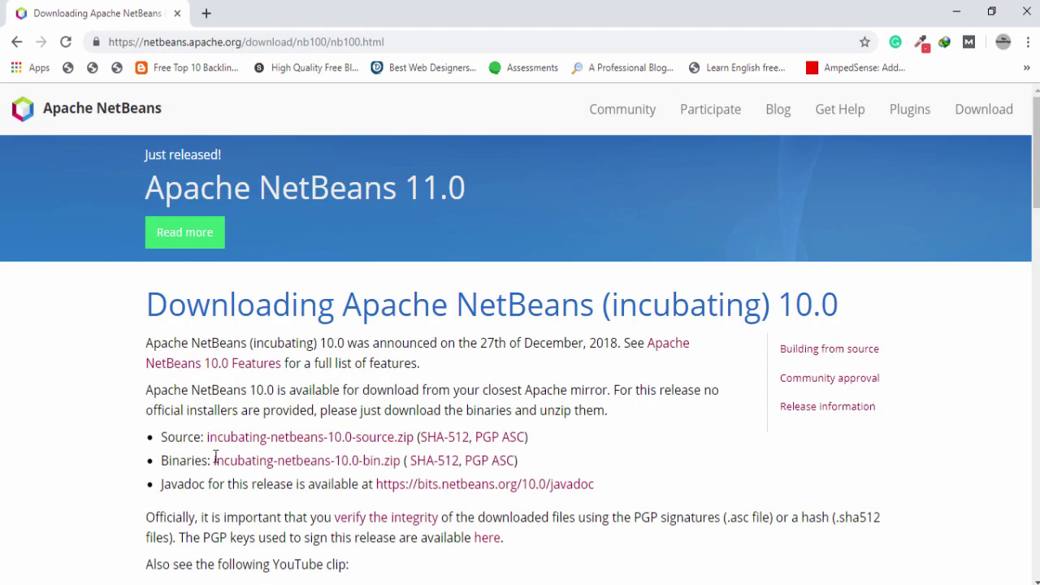
Step: Request the incubating-netbeans-10.0-bin.zip binaries download, view its download details and cancel it
{"action": "left_click_drag", "start_coordinate": [201, 461], "coordinate": [153, 468]}
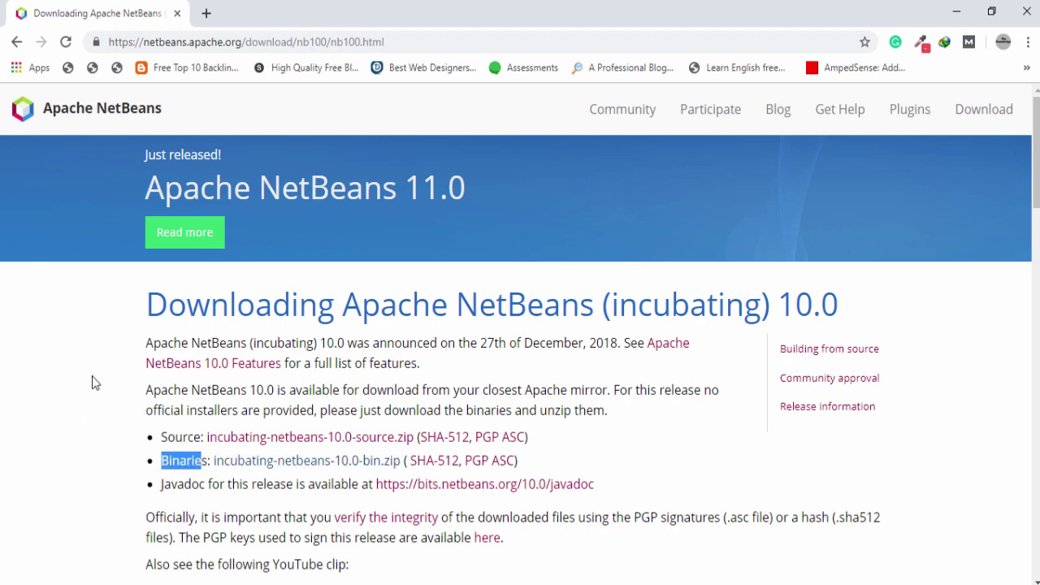
{"action": "scroll", "coordinate": [130, 390], "scroll_direction": "down", "scroll_amount": 1}
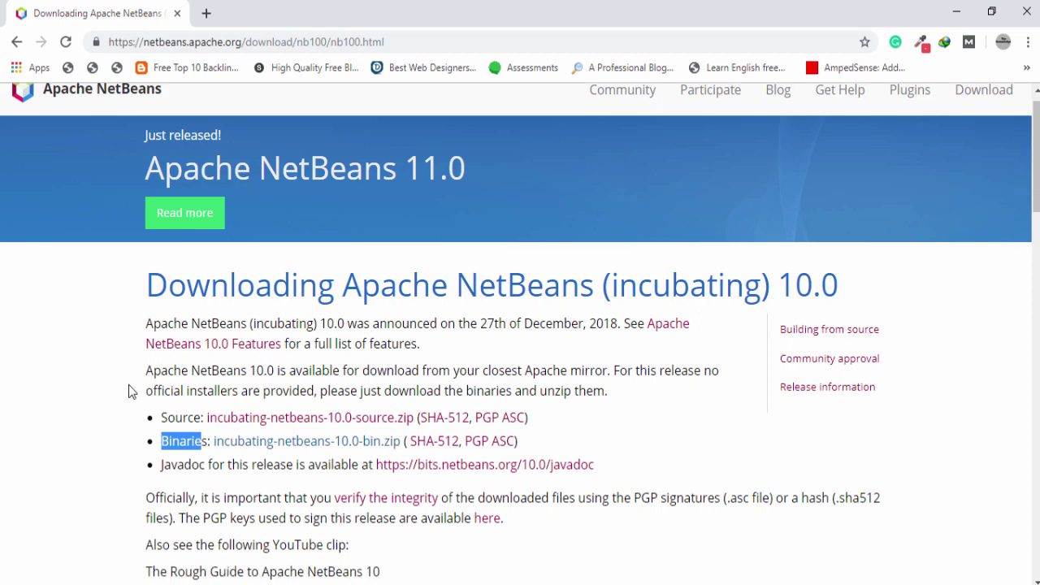
{"action": "left_click", "coordinate": [120, 370]}
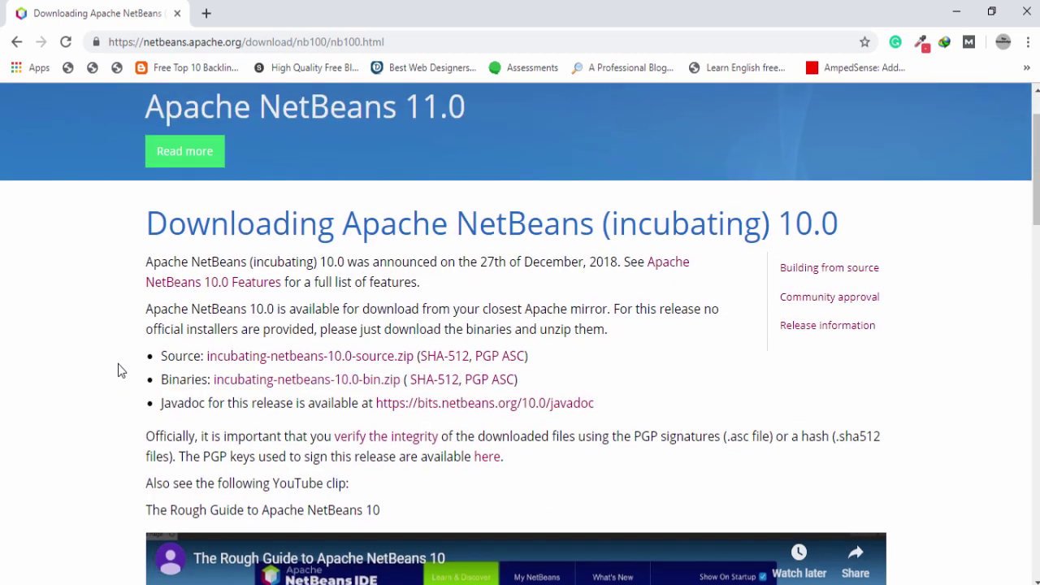
{"action": "left_click", "coordinate": [273, 390]}
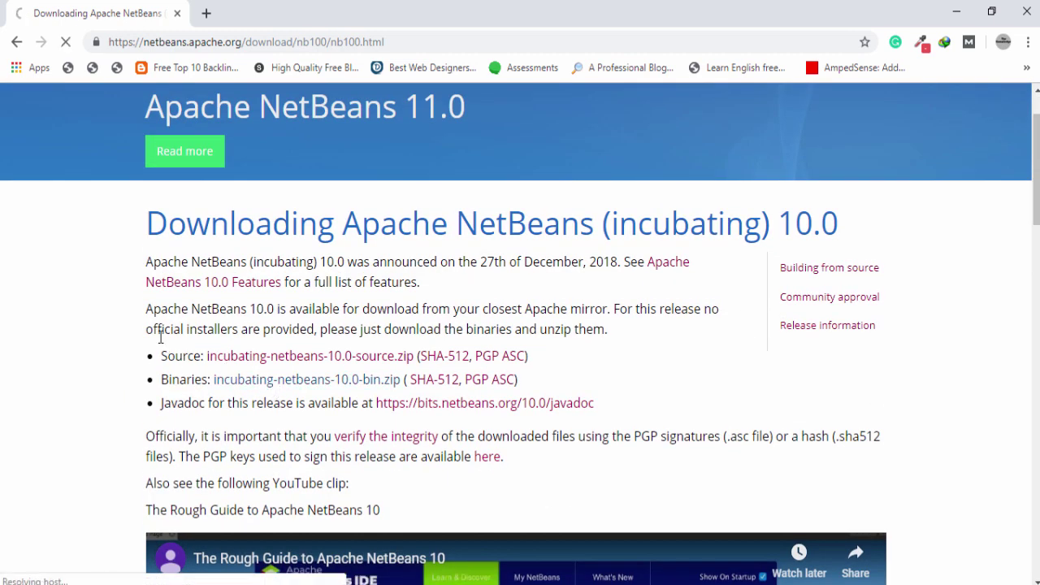
{"action": "left_click", "coordinate": [483, 361]}
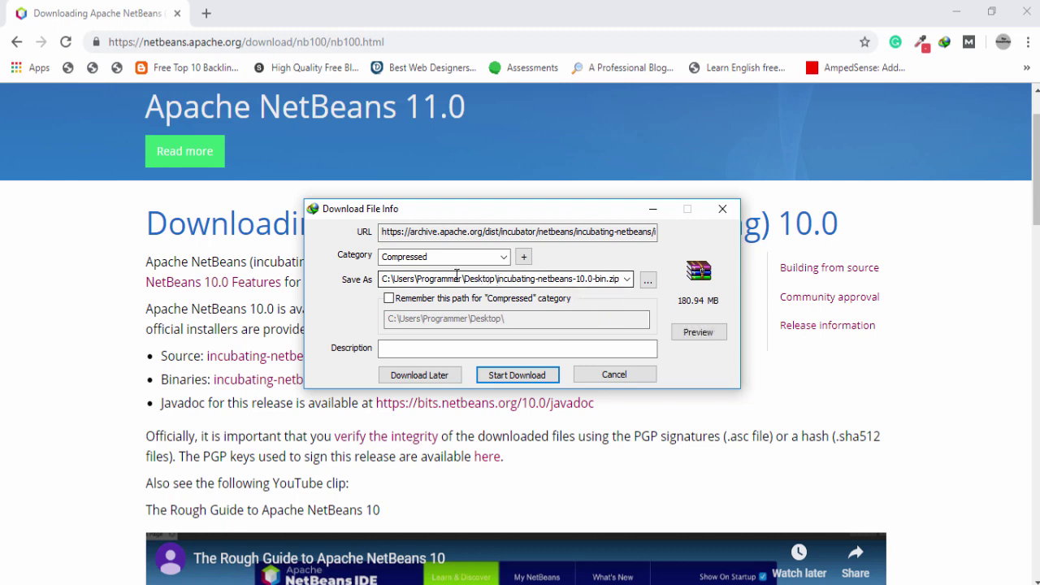
{"action": "left_click", "coordinate": [616, 375]}
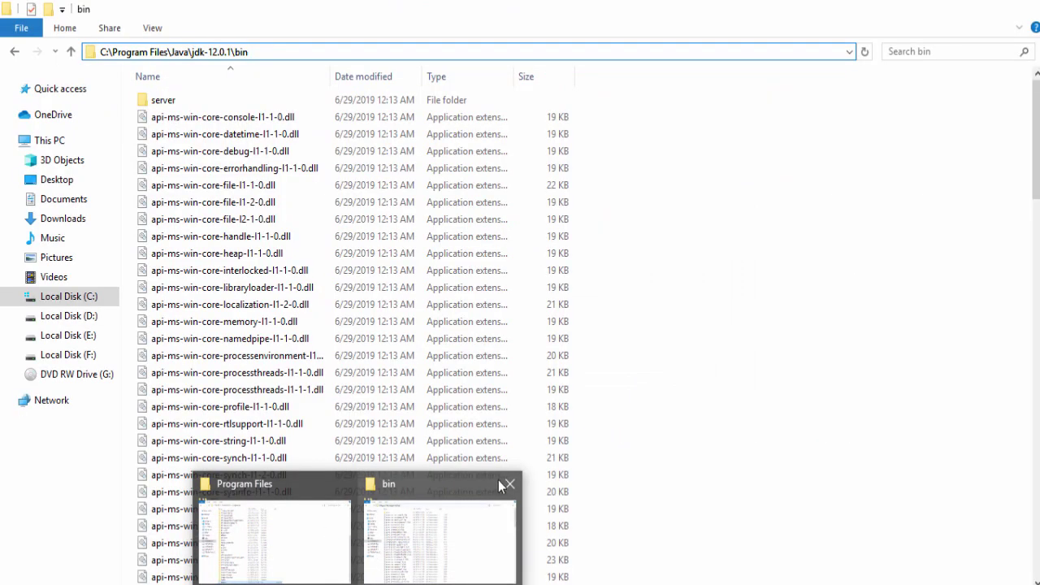
Step: Switch to File Explorer, close the bin folder window and open the Programs folder in Downloads
{"action": "left_click", "coordinate": [508, 485]}
{"action": "left_click", "coordinate": [365, 519]}
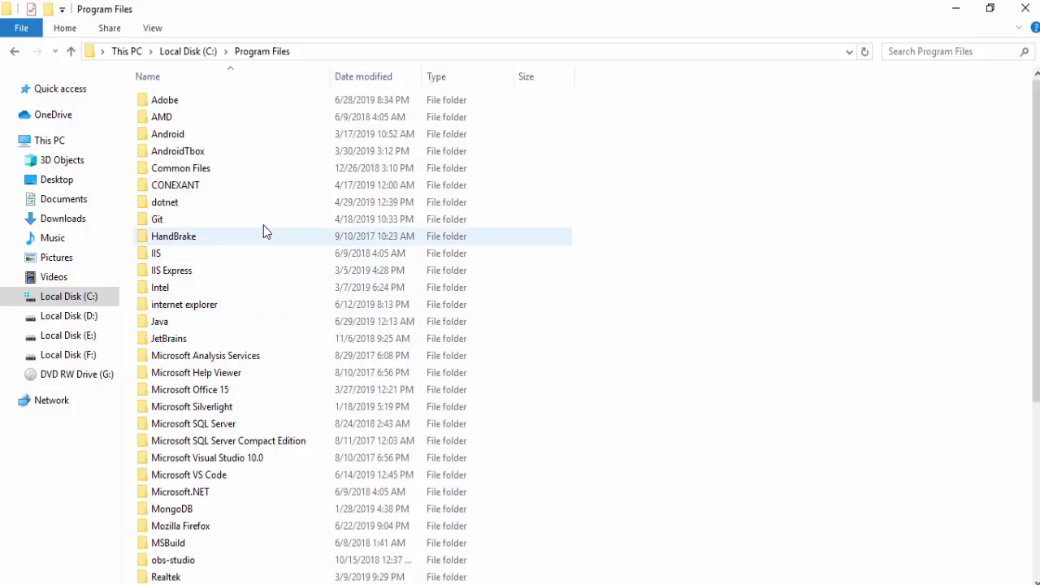
{"action": "left_click", "coordinate": [64, 219]}
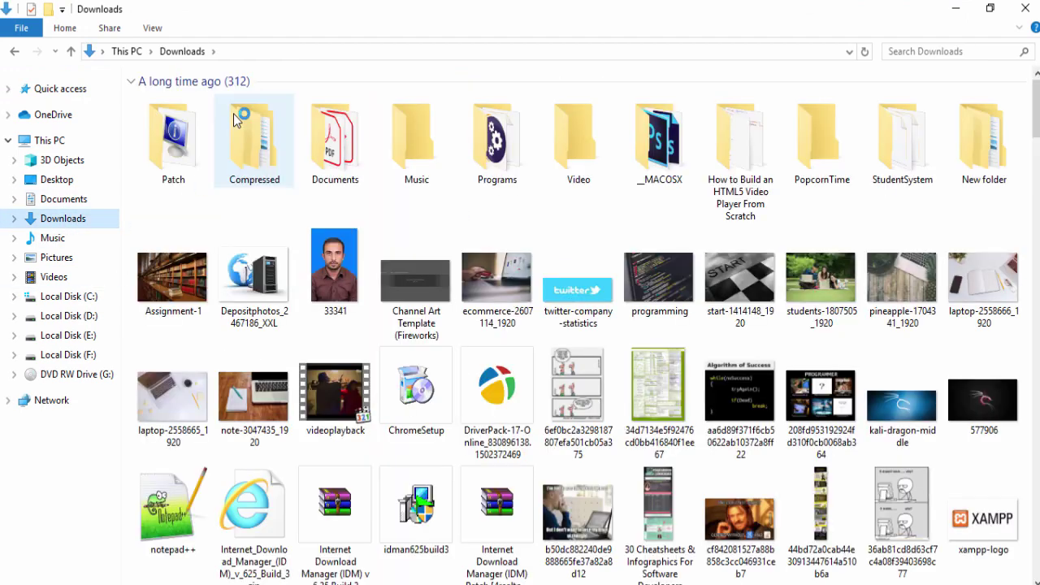
{"action": "double_click", "coordinate": [495, 160]}
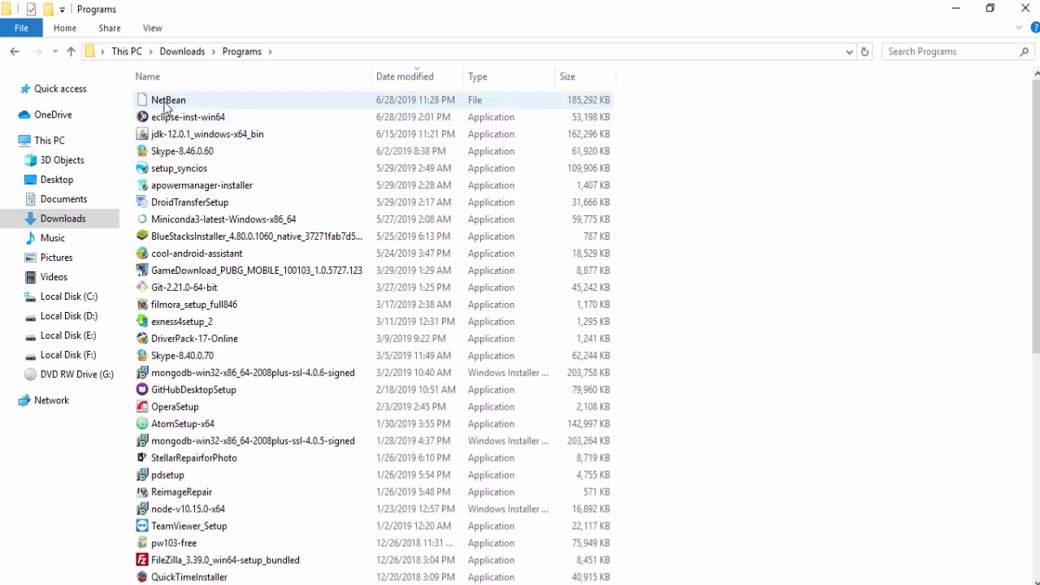
Step: Check the size of the downloaded NetBean file in its properties and close them
{"action": "right_click", "coordinate": [180, 99]}
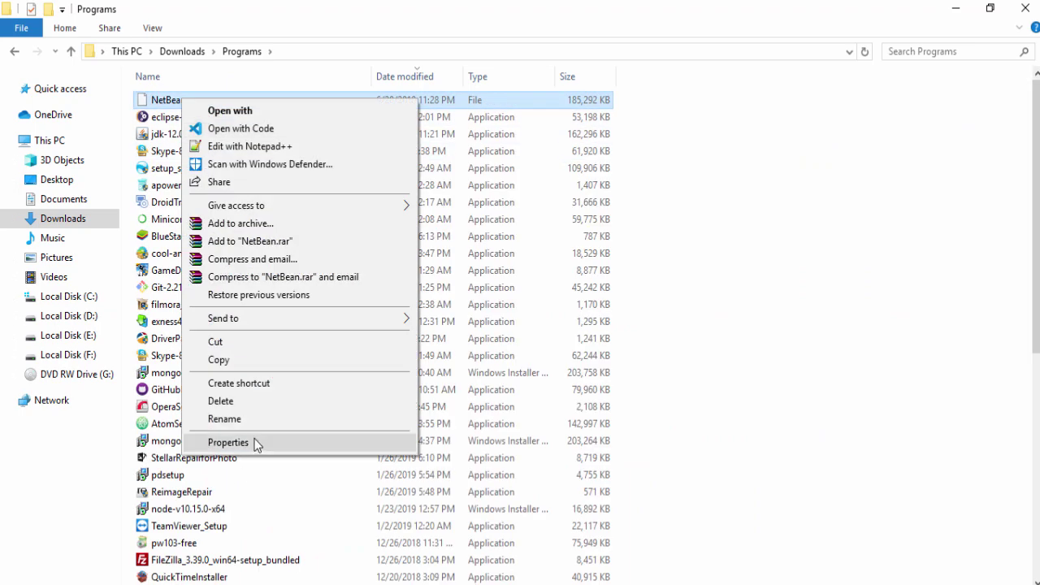
{"action": "left_click", "coordinate": [256, 444]}
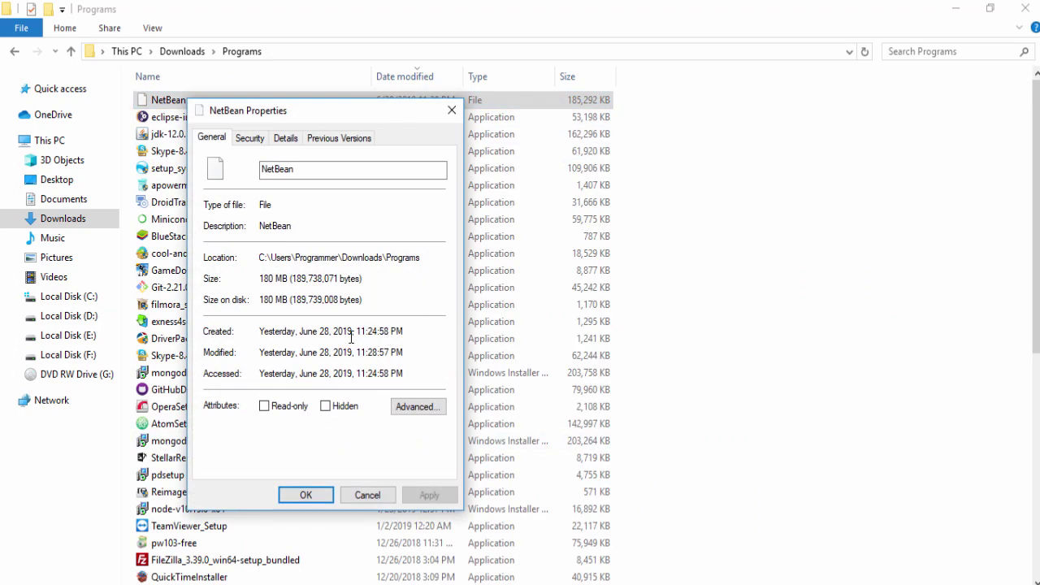
{"action": "left_click_drag", "start_coordinate": [261, 276], "coordinate": [285, 276]}
{"action": "left_click", "coordinate": [368, 495]}
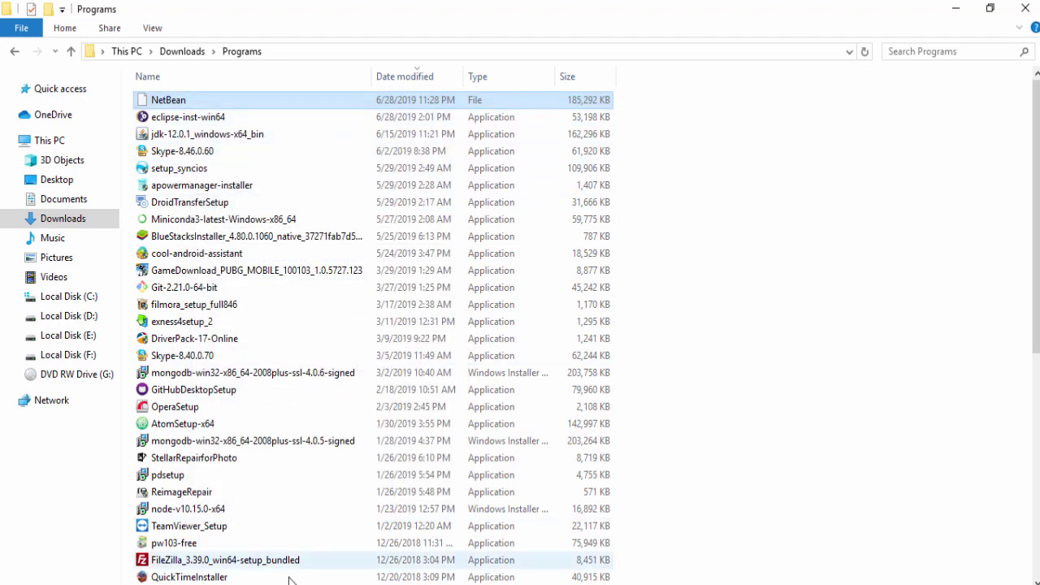
Step: Launch WinRAR, dismiss the licence reminder and open the NetBean file from the Programs folder in it as an archive
{"action": "key", "text": "super+s"}
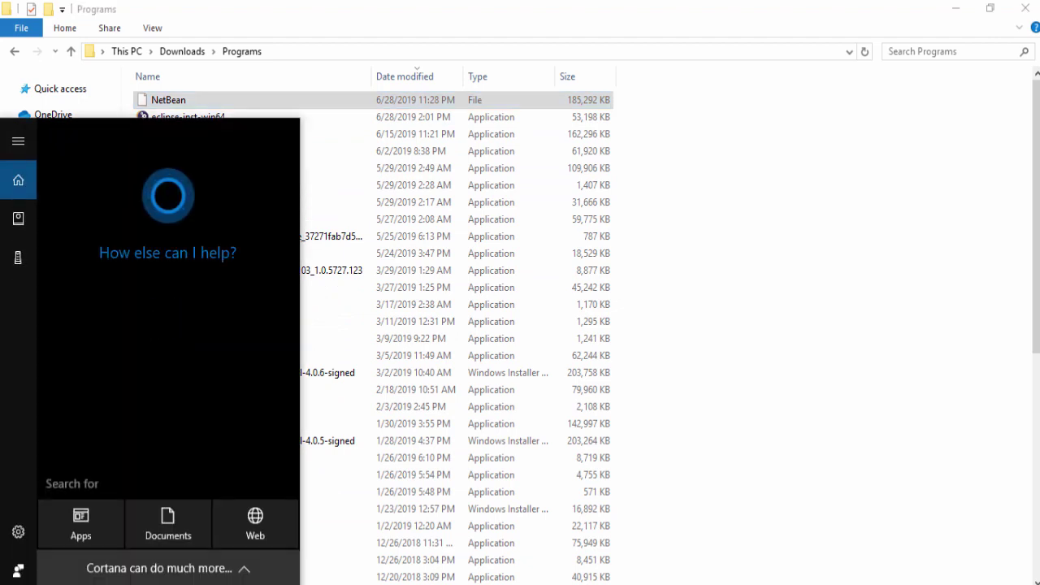
{"action": "type", "text": "winrar"}
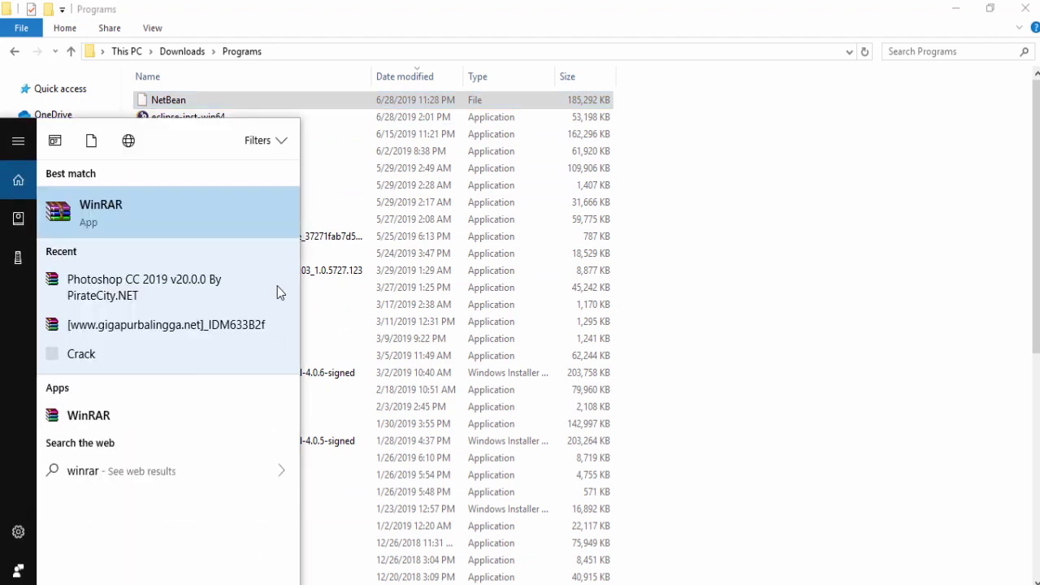
{"action": "left_click", "coordinate": [249, 208]}
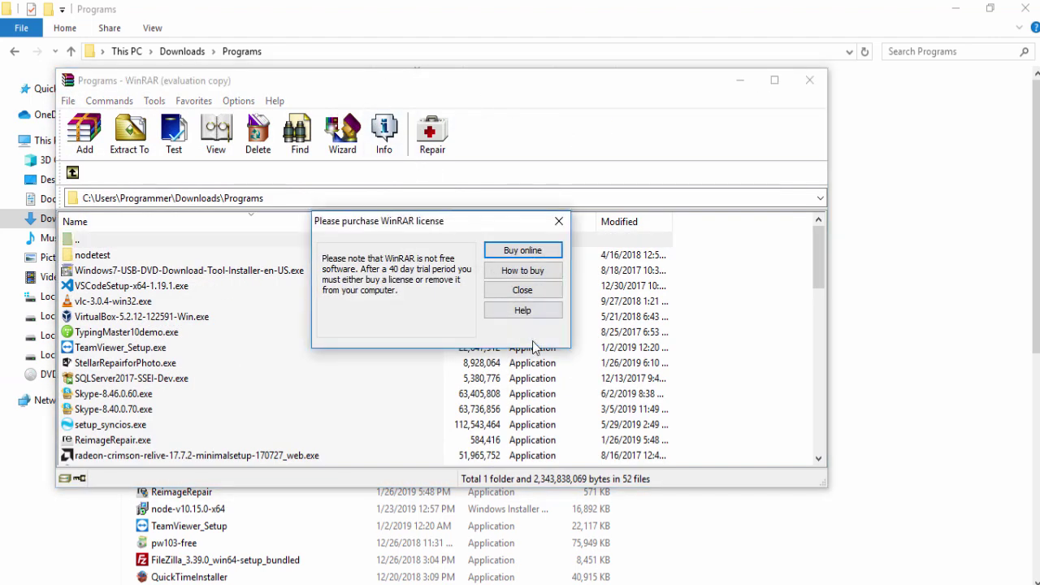
{"action": "left_click", "coordinate": [522, 290]}
{"action": "left_click_drag", "start_coordinate": [464, 81], "coordinate": [589, 159]}
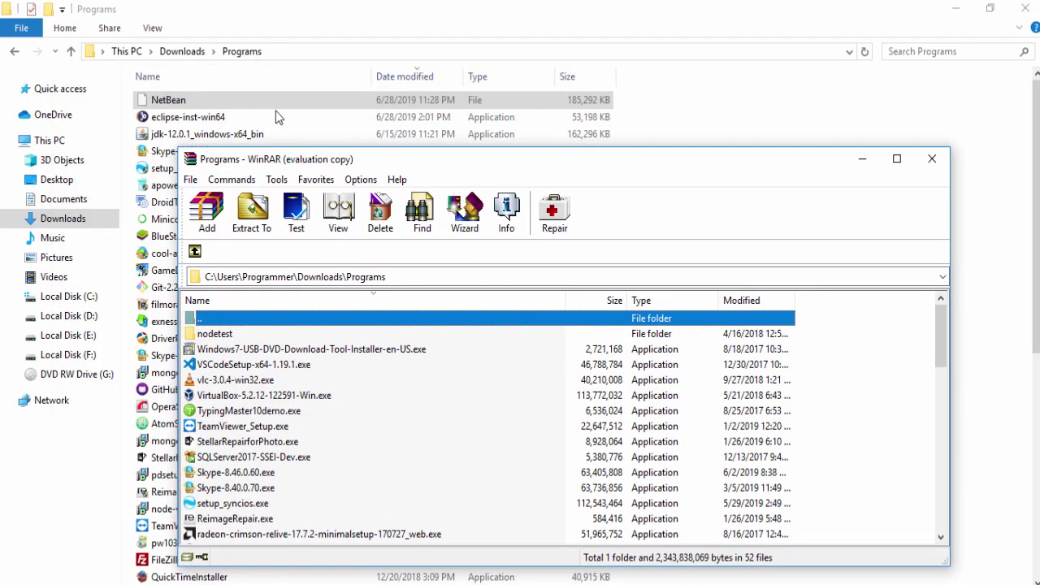
{"action": "left_click_drag", "start_coordinate": [217, 106], "coordinate": [586, 432]}
{"action": "left_click_drag", "start_coordinate": [468, 414], "coordinate": [464, 417]}
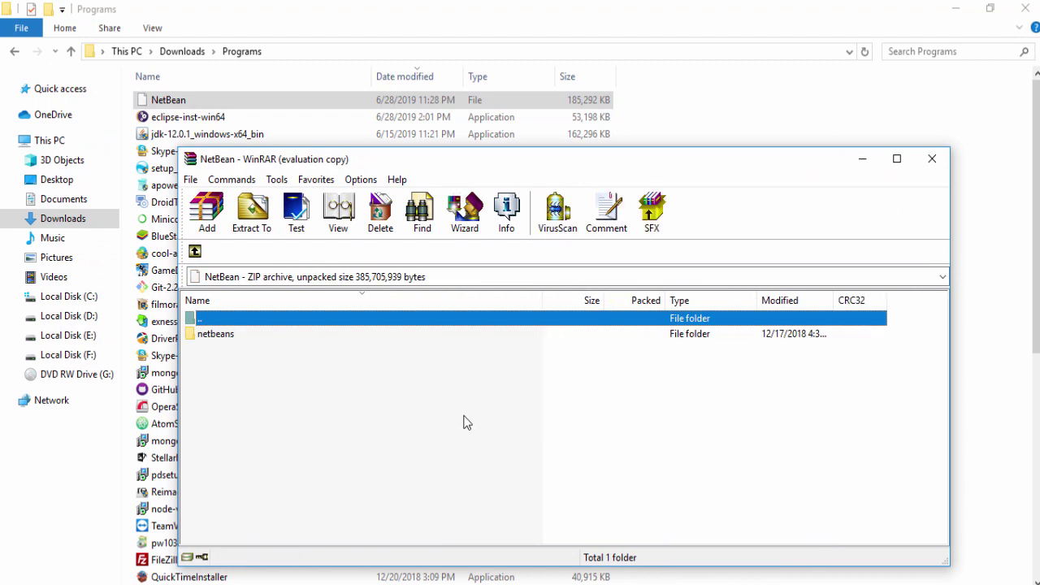
Step: Extract the netbeans folder from the archive to the Desktop
{"action": "left_click", "coordinate": [223, 335]}
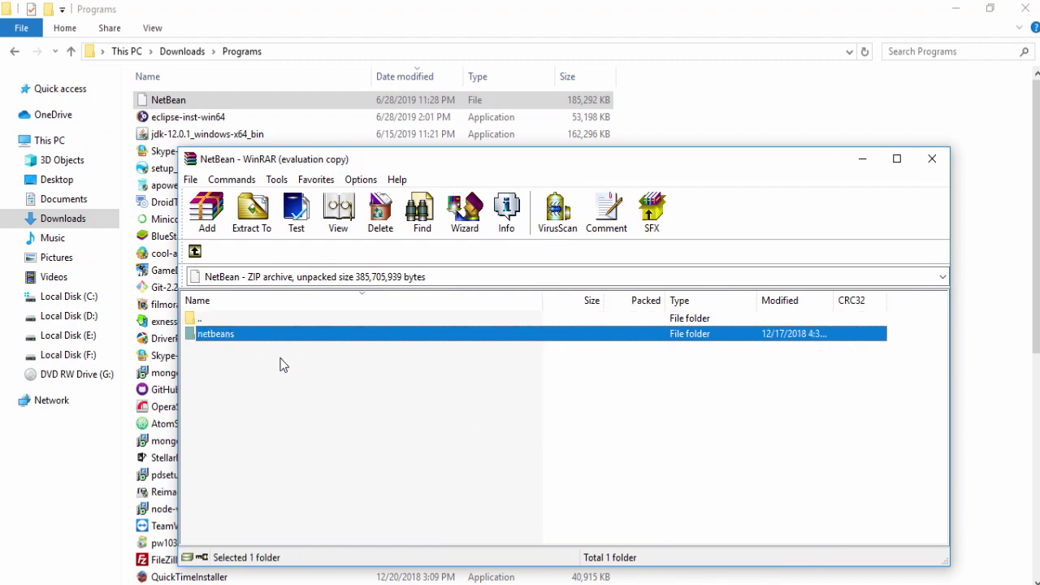
{"action": "left_click", "coordinate": [254, 231]}
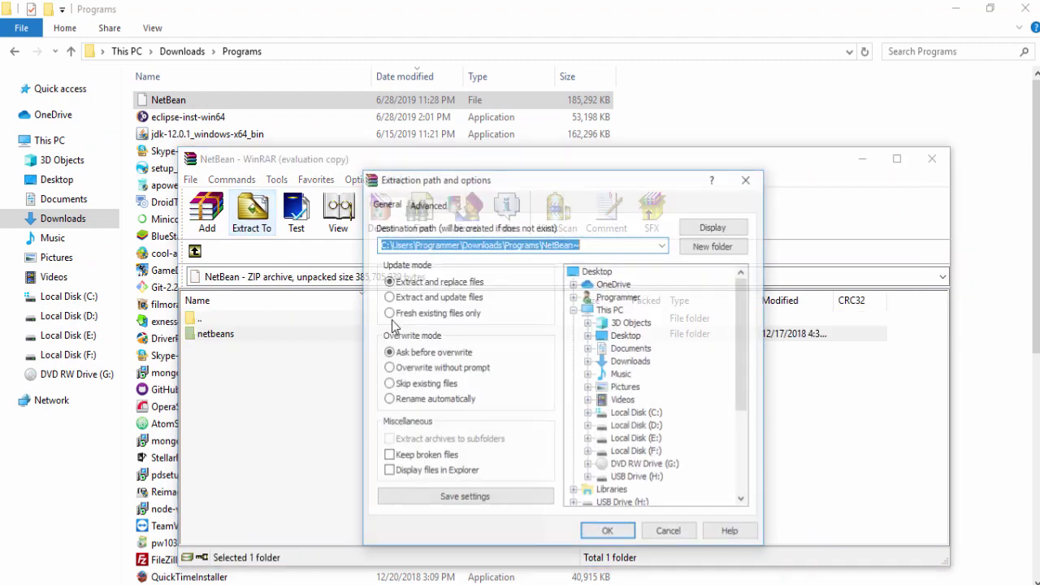
{"action": "left_click", "coordinate": [600, 271]}
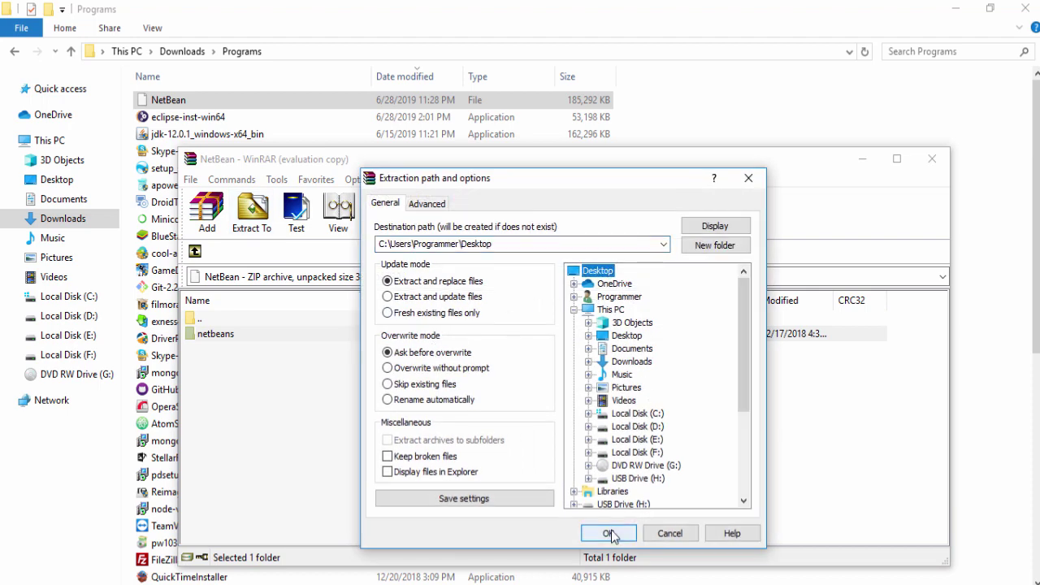
{"action": "left_click", "coordinate": [608, 533]}
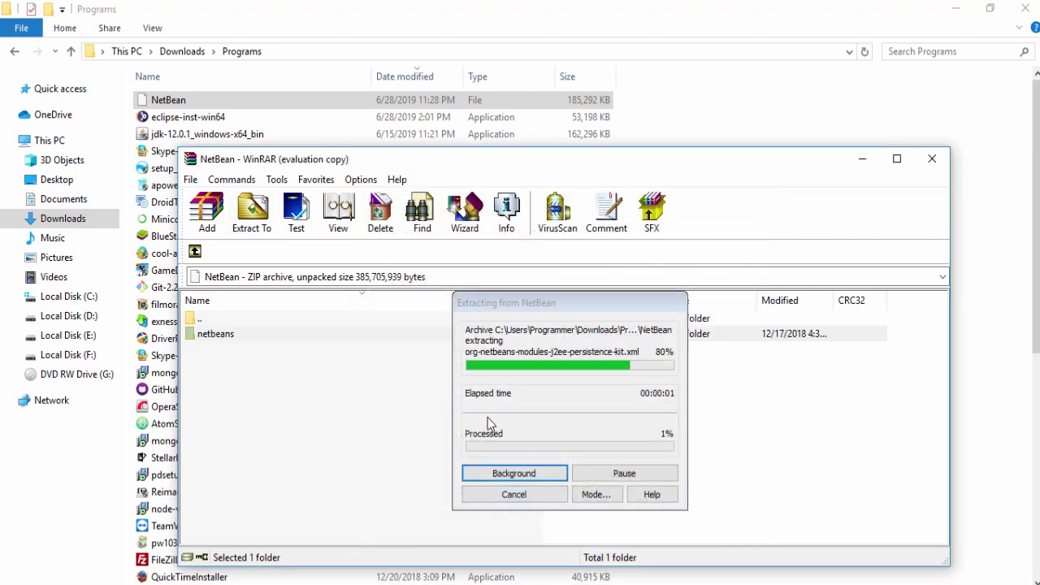
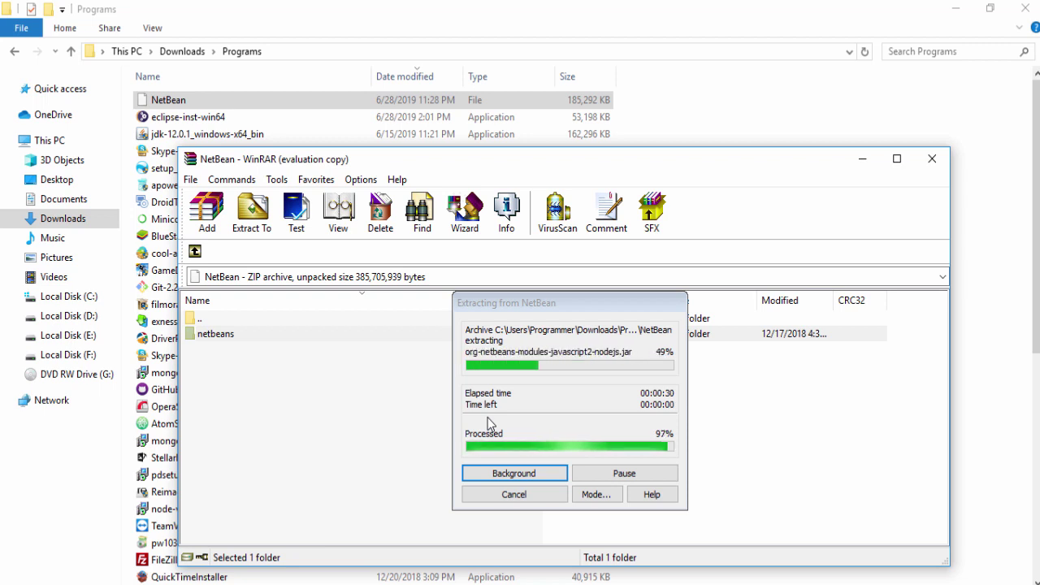
Step: Close WinRAR and the Programs folder window, and minimize the browser to show the desktop
{"action": "left_click", "coordinate": [934, 159]}
{"action": "left_click", "coordinate": [1026, 8]}
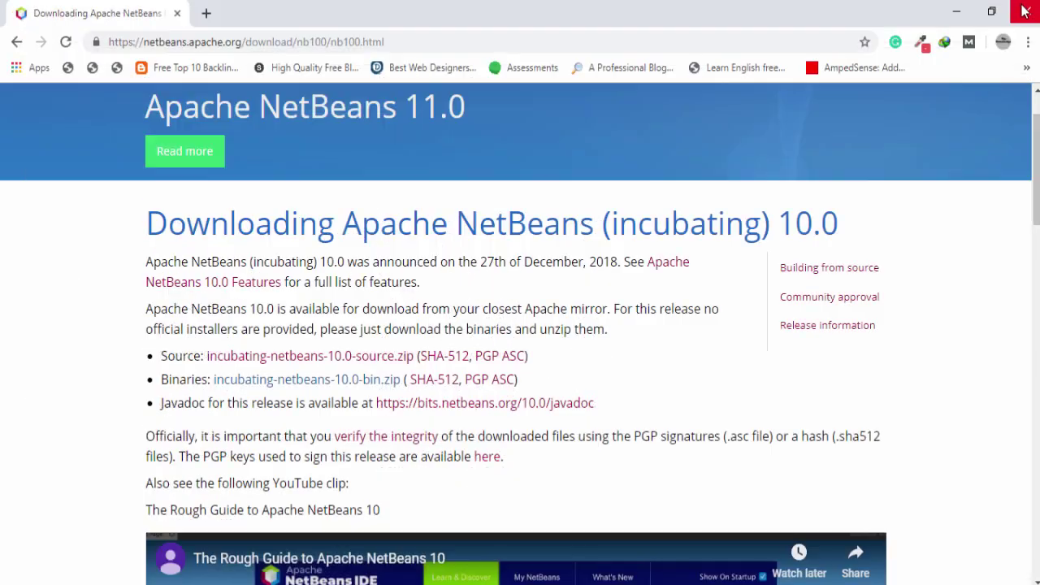
{"action": "left_click", "coordinate": [956, 9]}
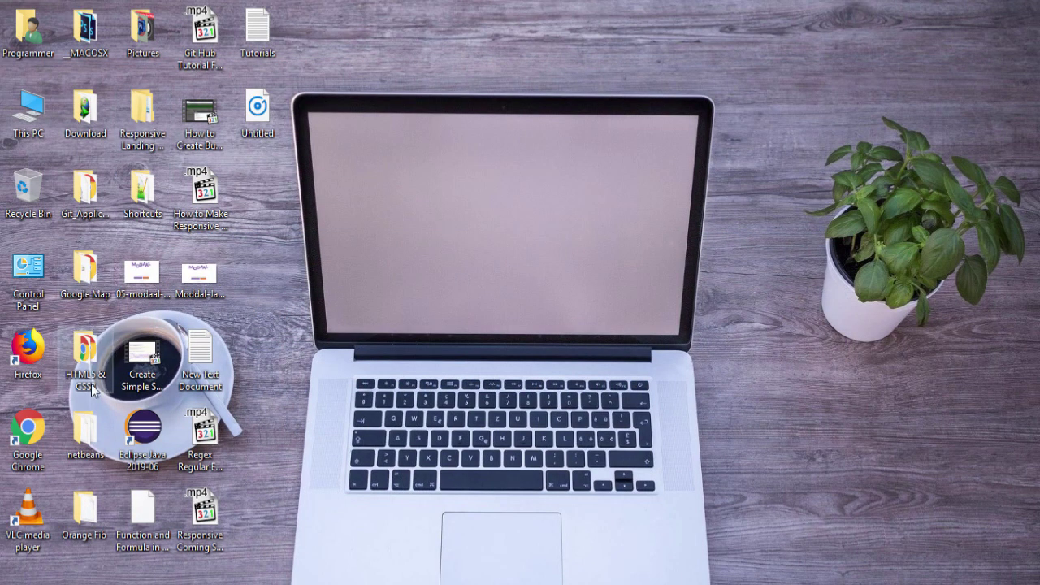
Step: Move the netbeans folder from the desktop to C:\Program Files, granting administrator permission
{"action": "left_click", "coordinate": [88, 439]}
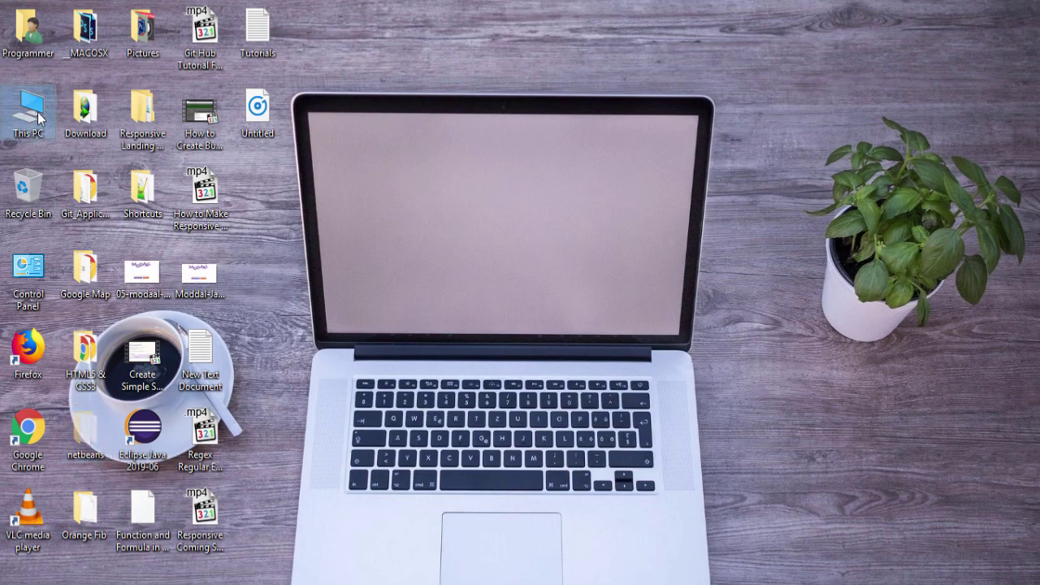
{"action": "key", "text": "super+e"}
{"action": "double_click", "coordinate": [274, 241]}
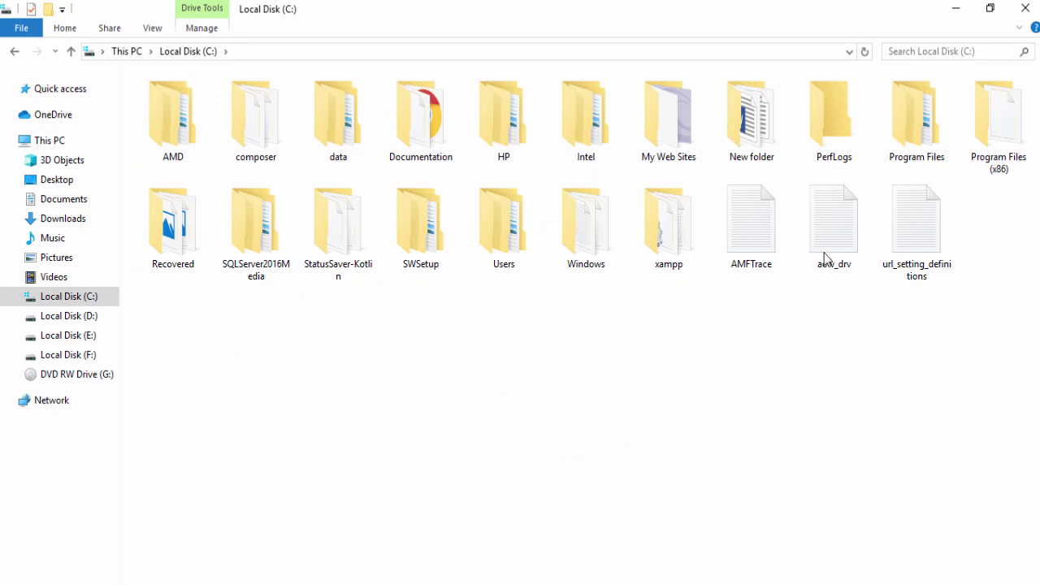
{"action": "double_click", "coordinate": [923, 157]}
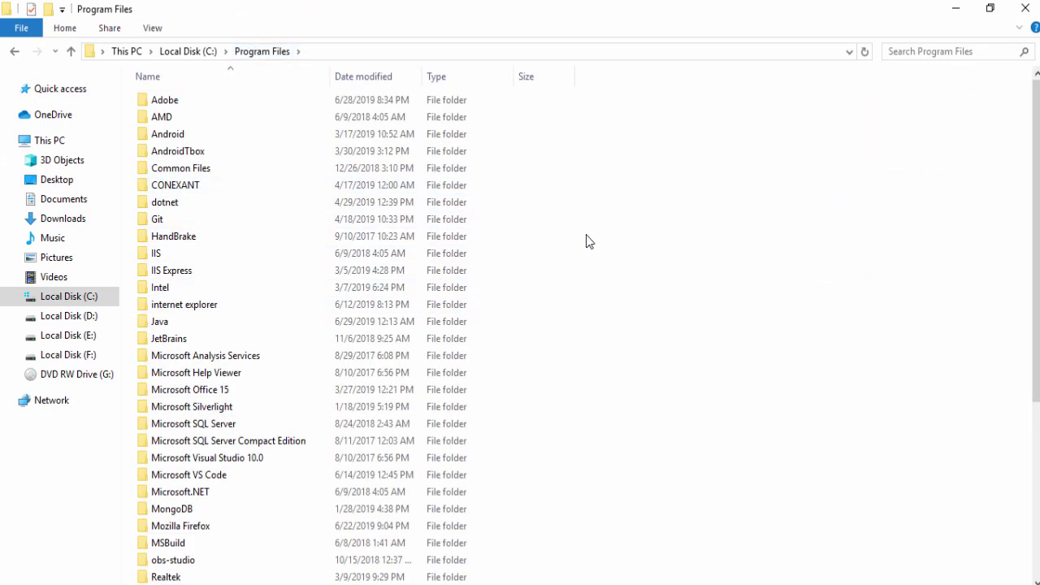
{"action": "key", "text": "ctrl+v"}
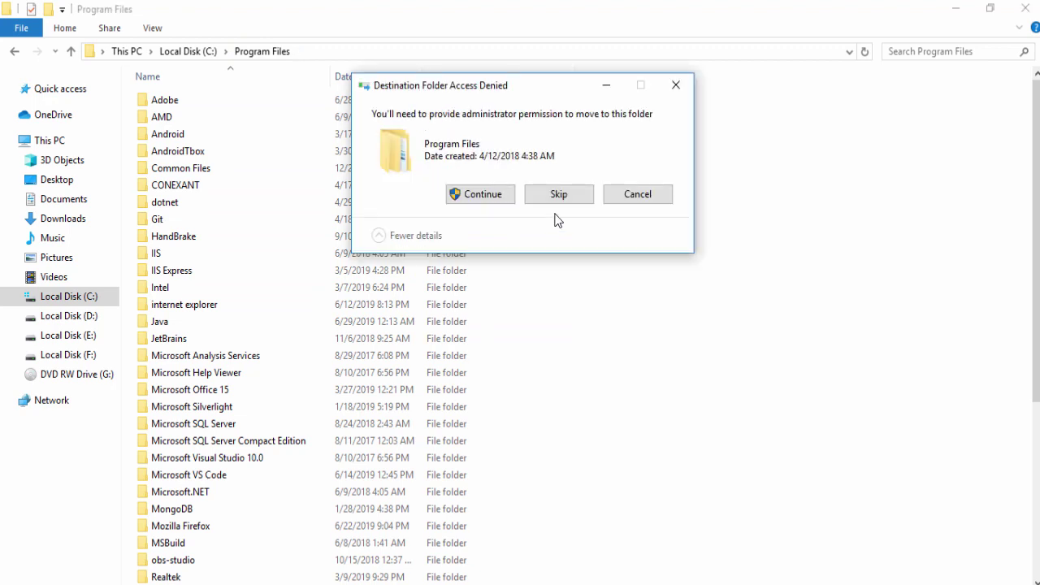
{"action": "left_click", "coordinate": [488, 198]}
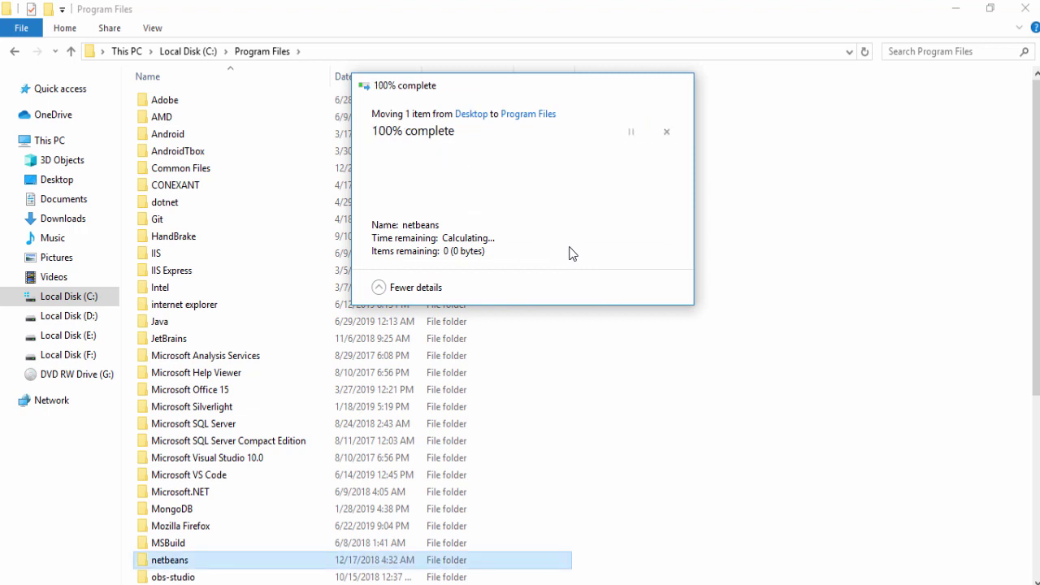
Step: Open the bin folder inside the moved netbeans folder and launch the netbeans64 application
{"action": "double_click", "coordinate": [167, 564]}
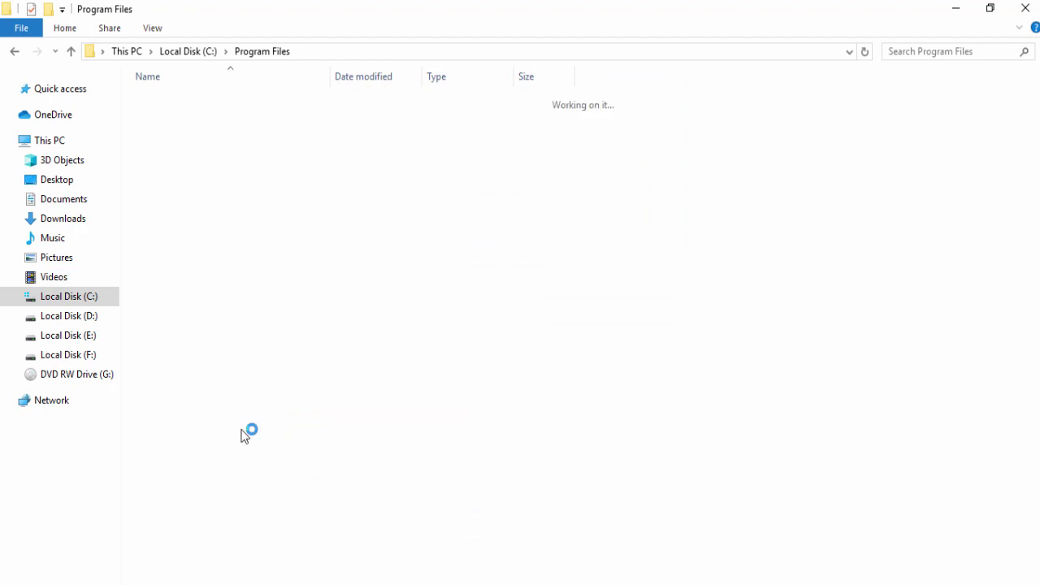
{"action": "double_click", "coordinate": [198, 116]}
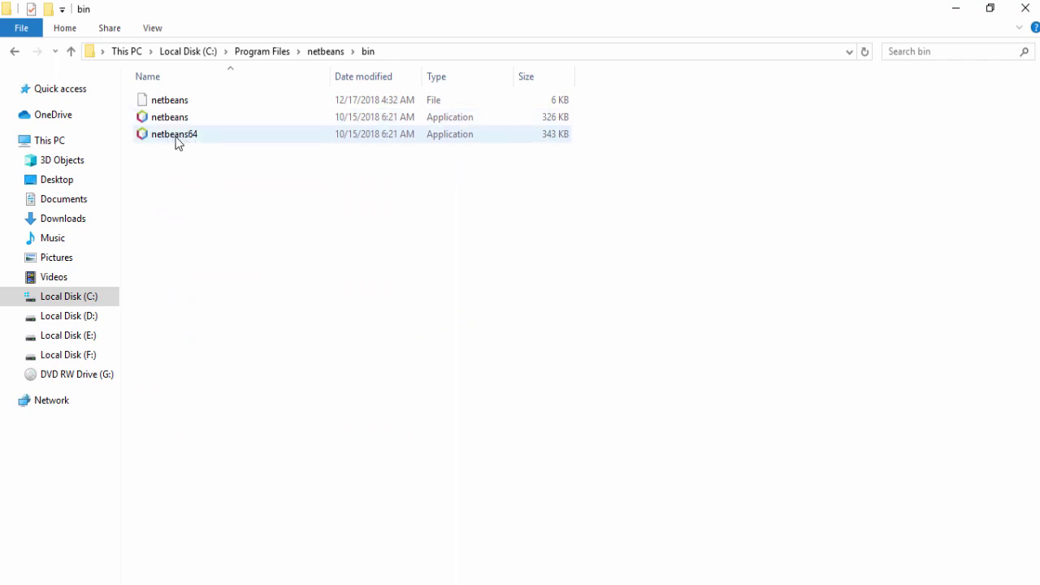
{"action": "double_click", "coordinate": [191, 140]}
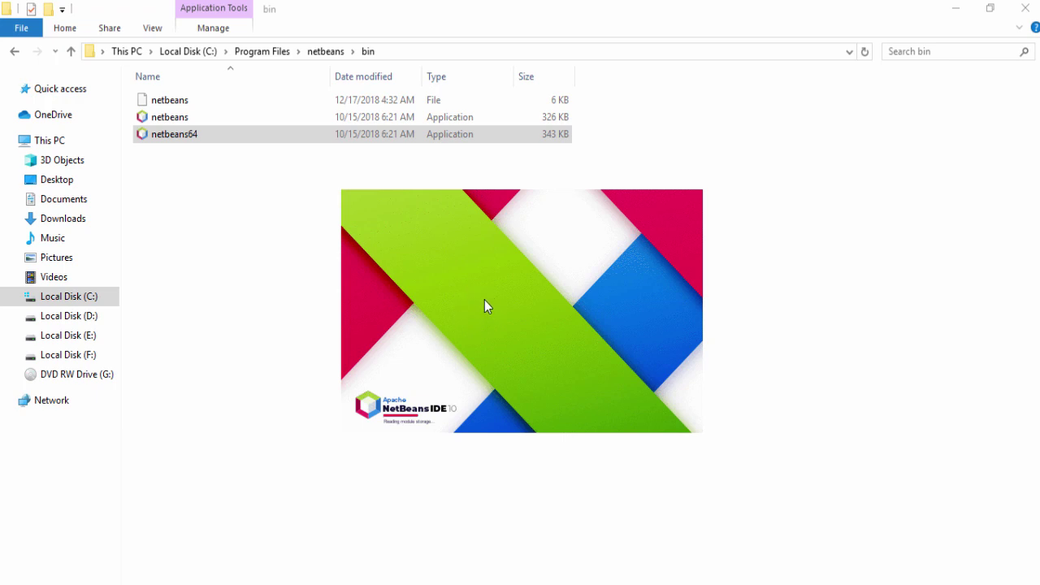
Step: Send a shortcut of the netbeans application in the bin folder to the desktop
{"action": "right_click", "coordinate": [168, 117]}
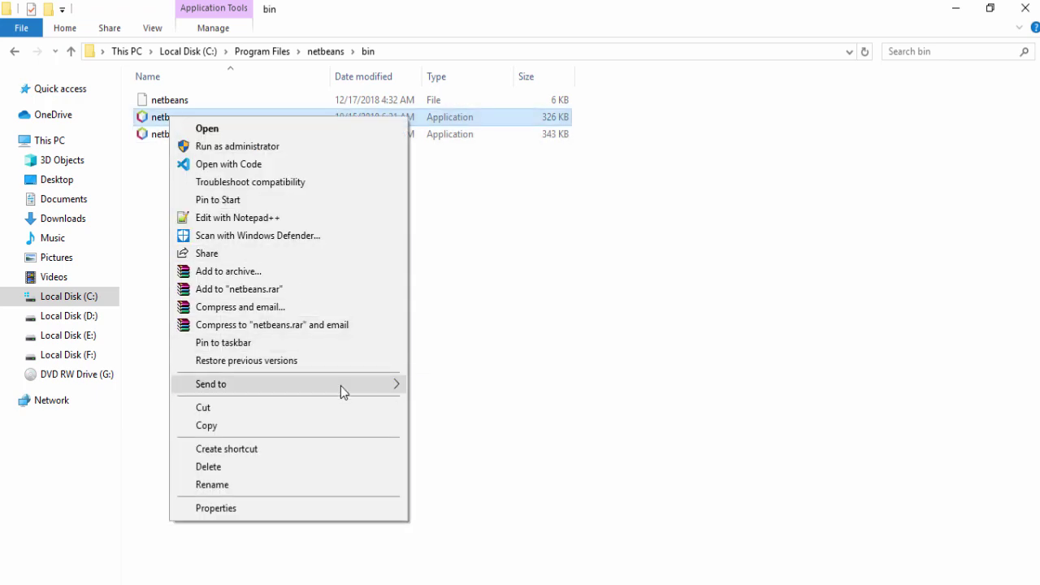
{"action": "mouse_move", "coordinate": [340, 385]}
{"action": "left_click", "coordinate": [457, 423]}
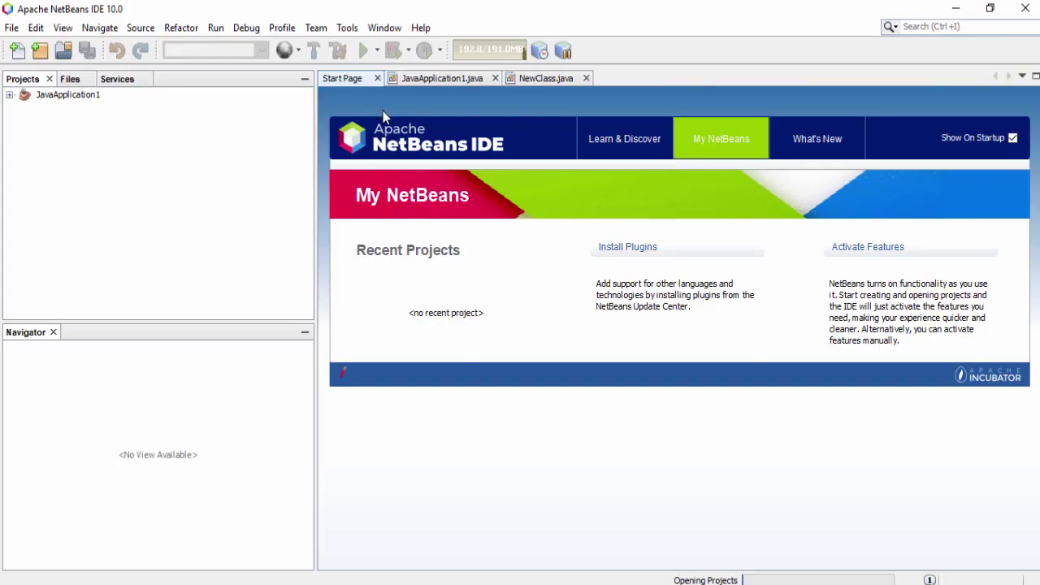
Step: Close the Start Page in the NetBeans IDE
{"action": "left_click", "coordinate": [376, 78]}
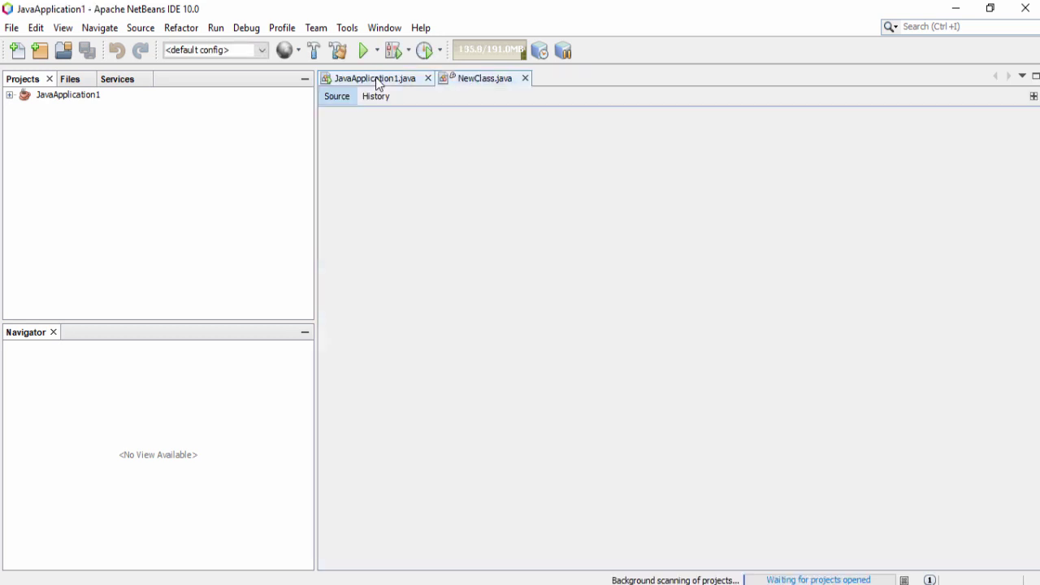
Step: Close the JavaApplication1.java and NewClass.java files and delete the JavaApplication1 project together with its source folder
{"action": "left_click", "coordinate": [428, 78]}
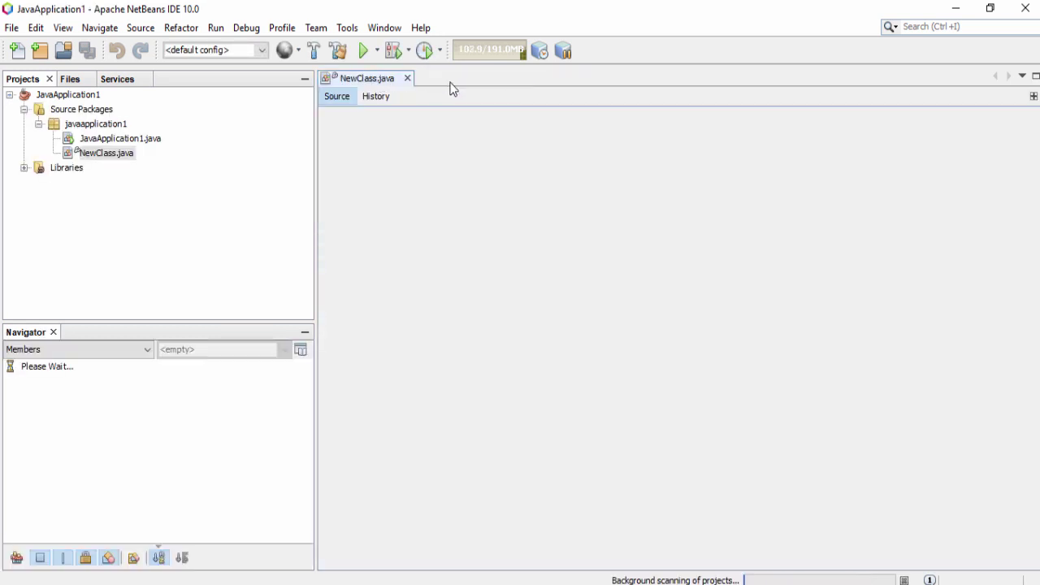
{"action": "left_click", "coordinate": [407, 79]}
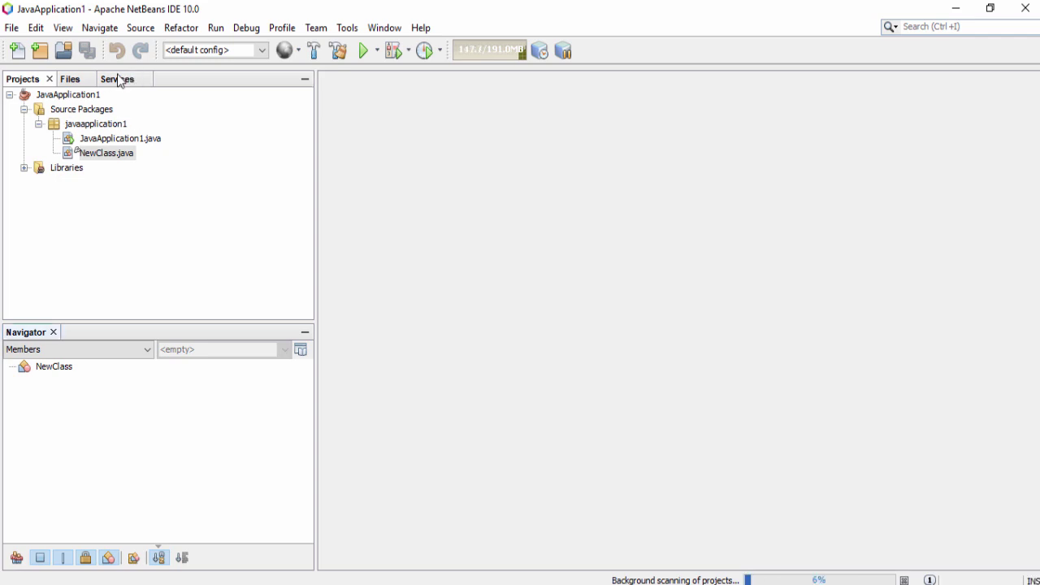
{"action": "left_click", "coordinate": [67, 98]}
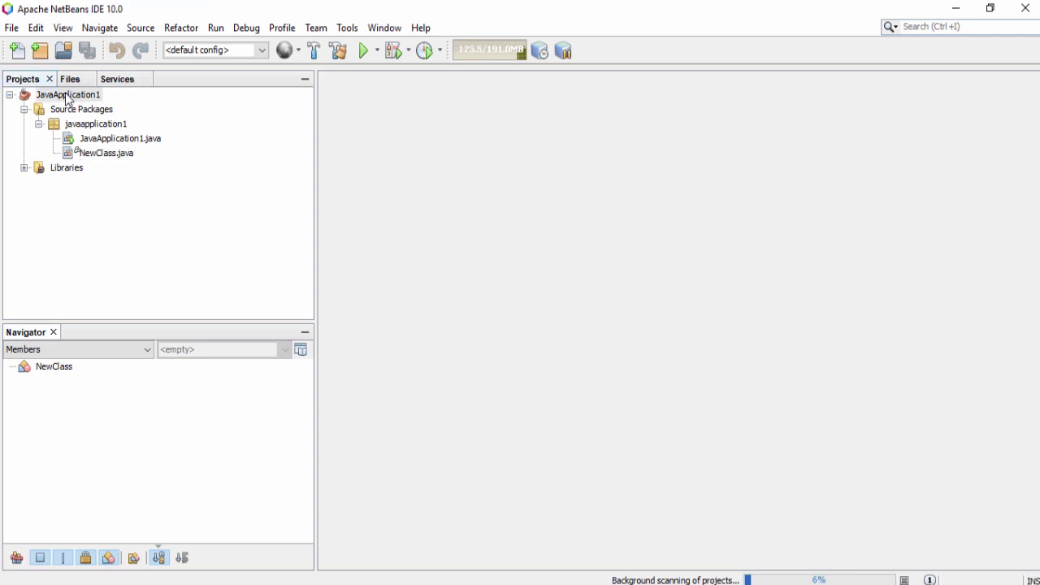
{"action": "right_click", "coordinate": [67, 97]}
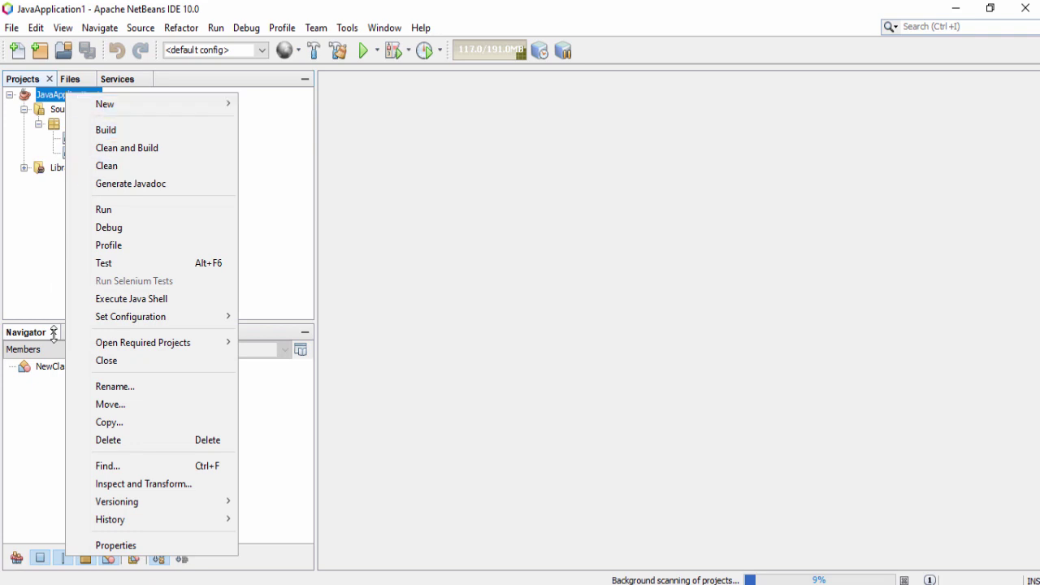
{"action": "left_click", "coordinate": [142, 445]}
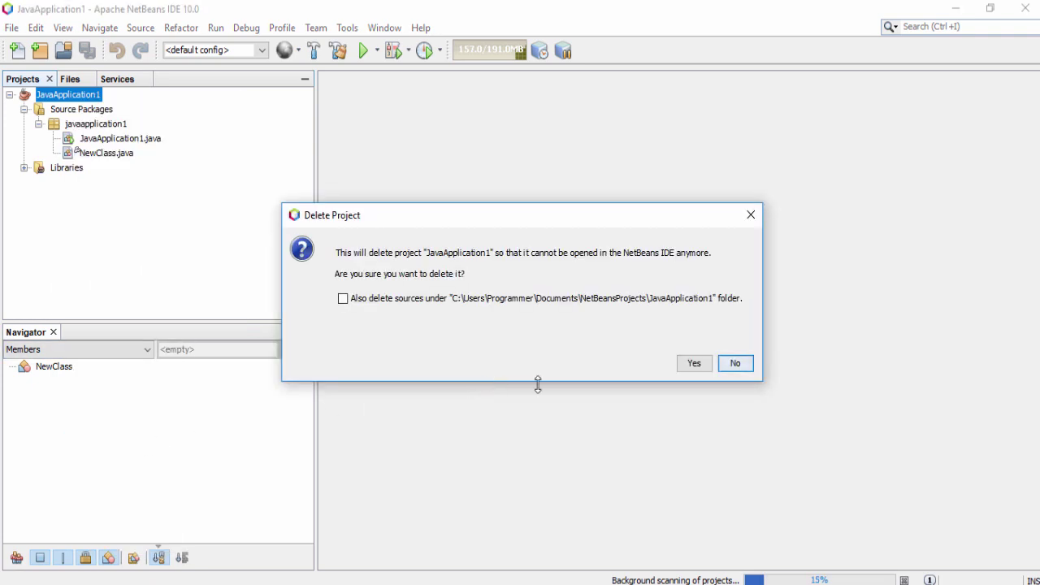
{"action": "left_click", "coordinate": [559, 300]}
{"action": "left_click", "coordinate": [694, 363]}
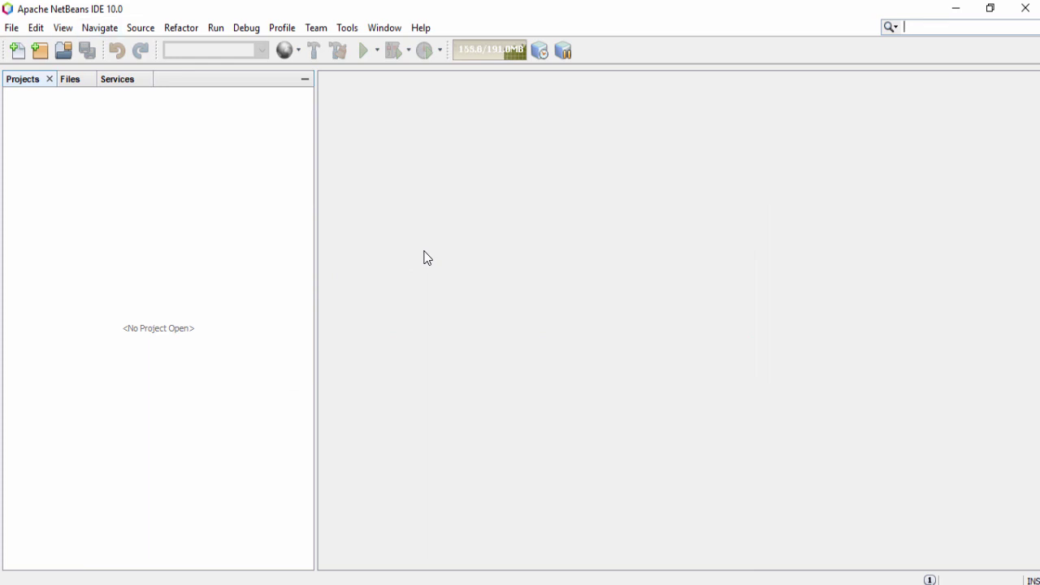
Step: Start a new project of type Java Application from the Java category and proceed to its name and location settings
{"action": "key", "text": "alt"}
{"action": "key", "text": "alt+f"}
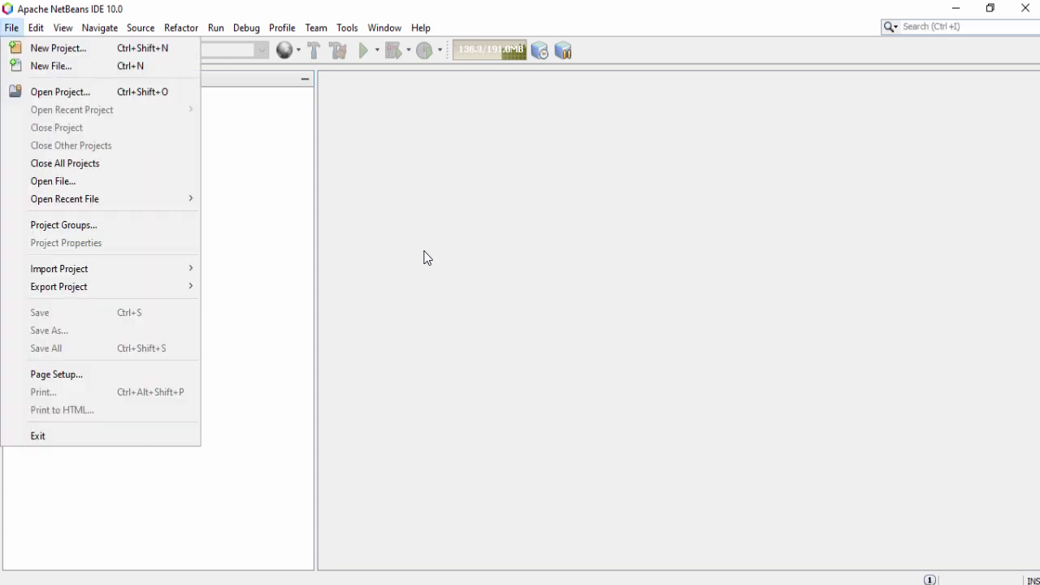
{"action": "key", "text": "Down"}
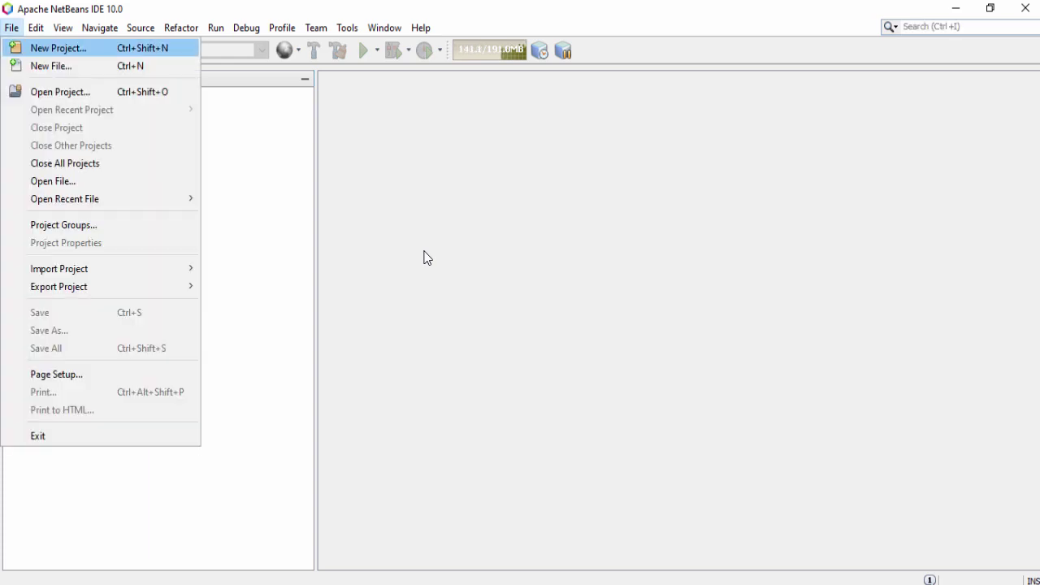
{"action": "key", "text": "Return"}
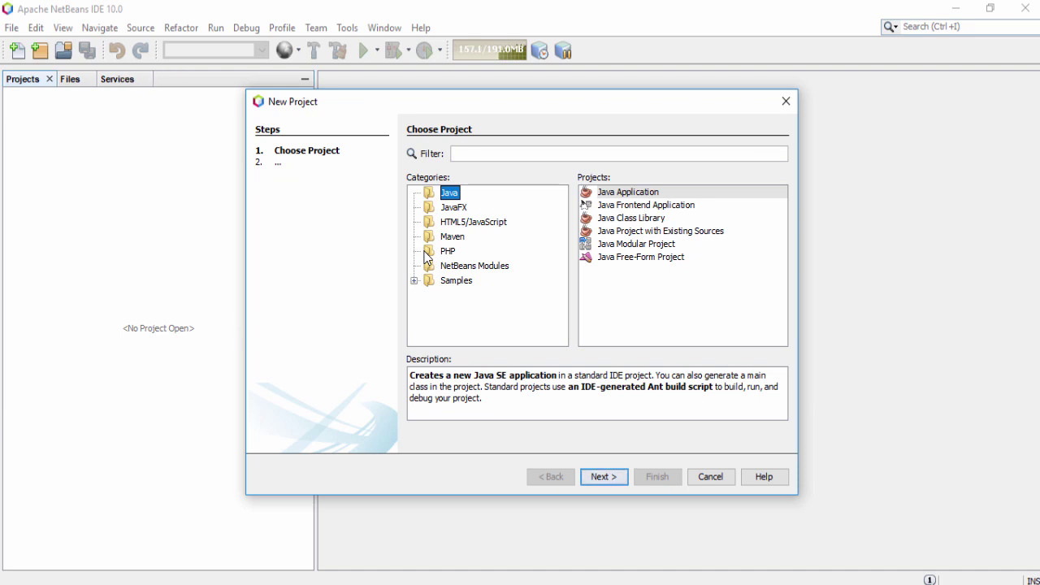
{"action": "key", "text": "Tab"}
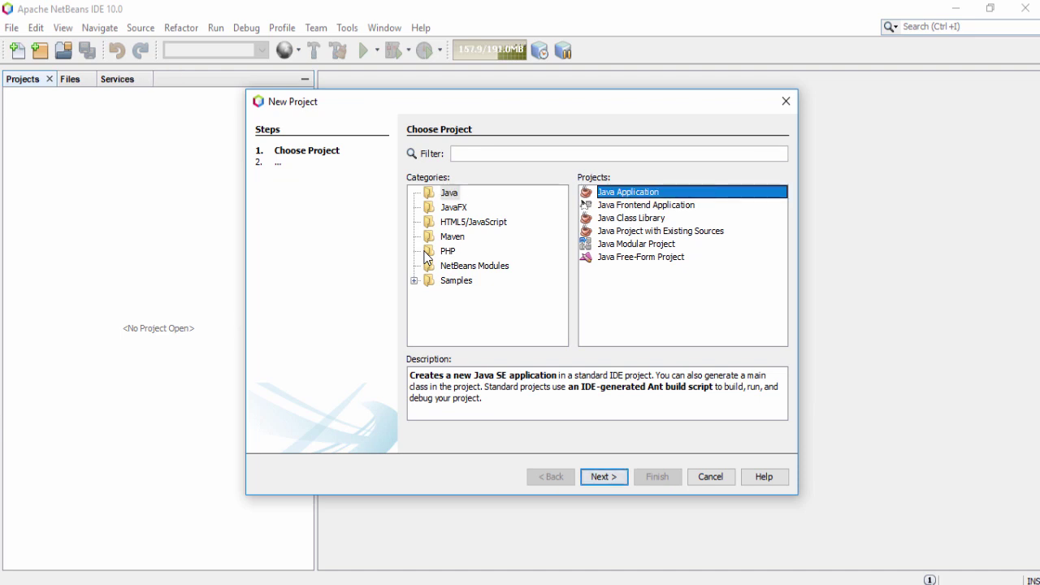
{"action": "key", "text": "Tab"}
{"action": "key", "text": "Return"}
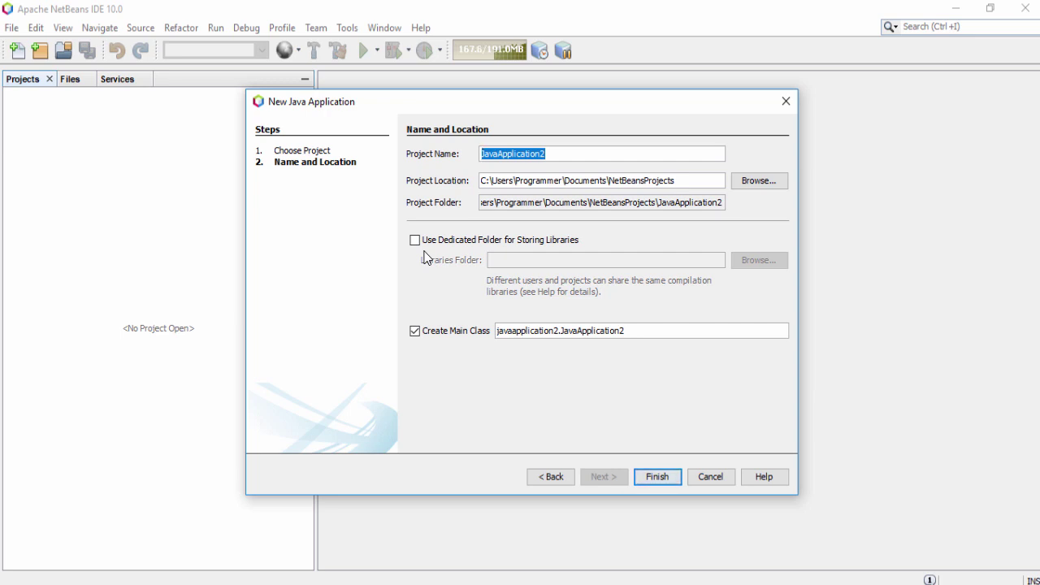
Step: Name the project Demo2, keep the default NetBeansProjects location and main class demo2.Demo2, and create the project
{"action": "type", "text": "Demo"}
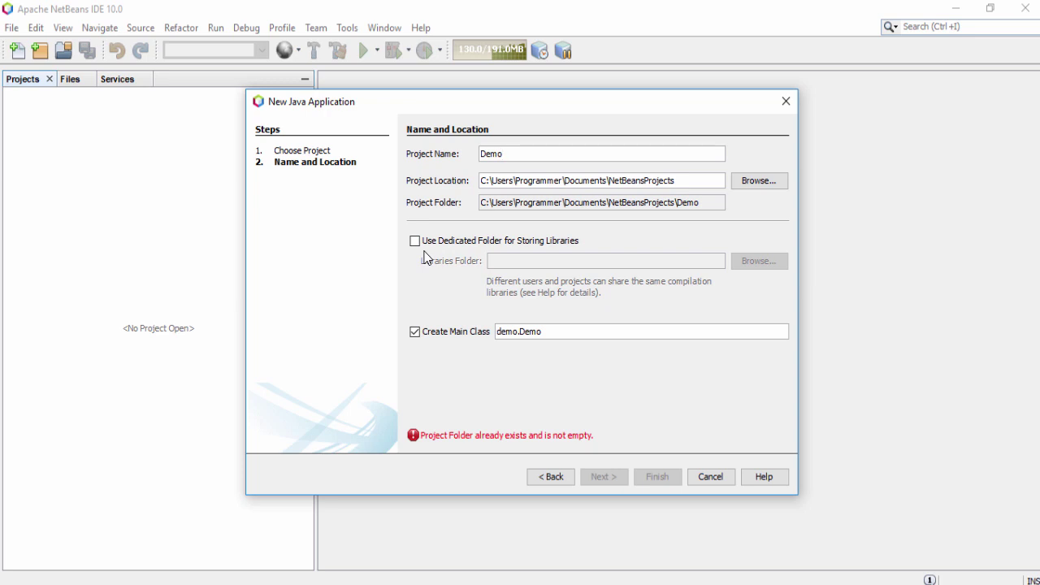
{"action": "type", "text": "2"}
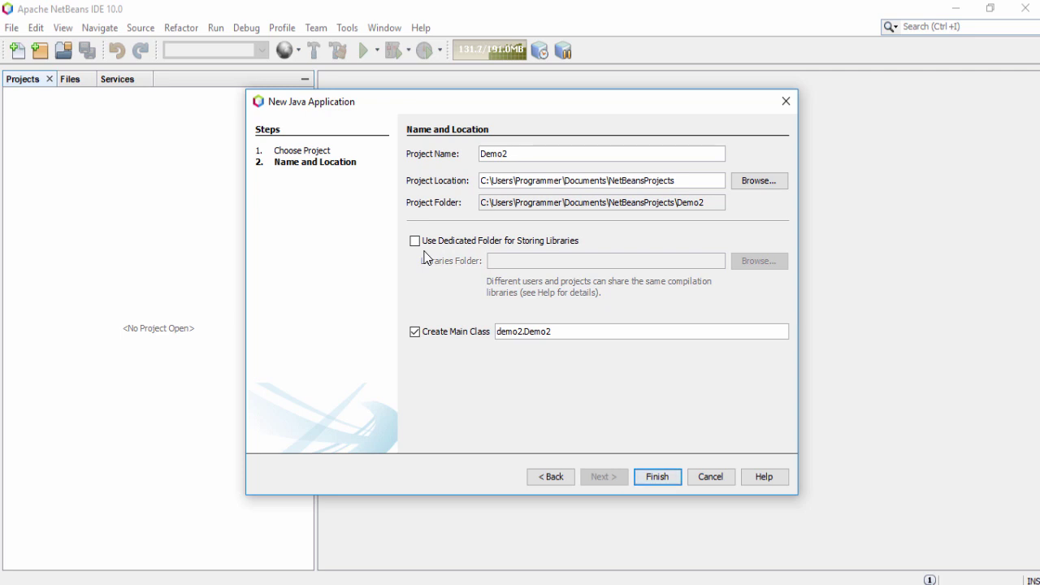
{"action": "key", "text": "ctrl+a"}
{"action": "key", "text": "Tab"}
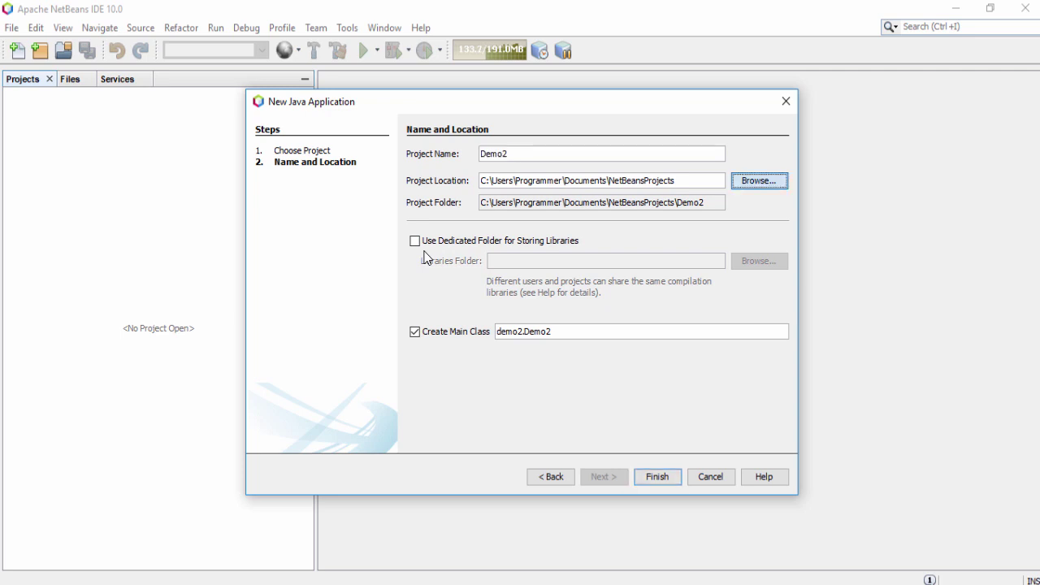
{"action": "key", "text": "space"}
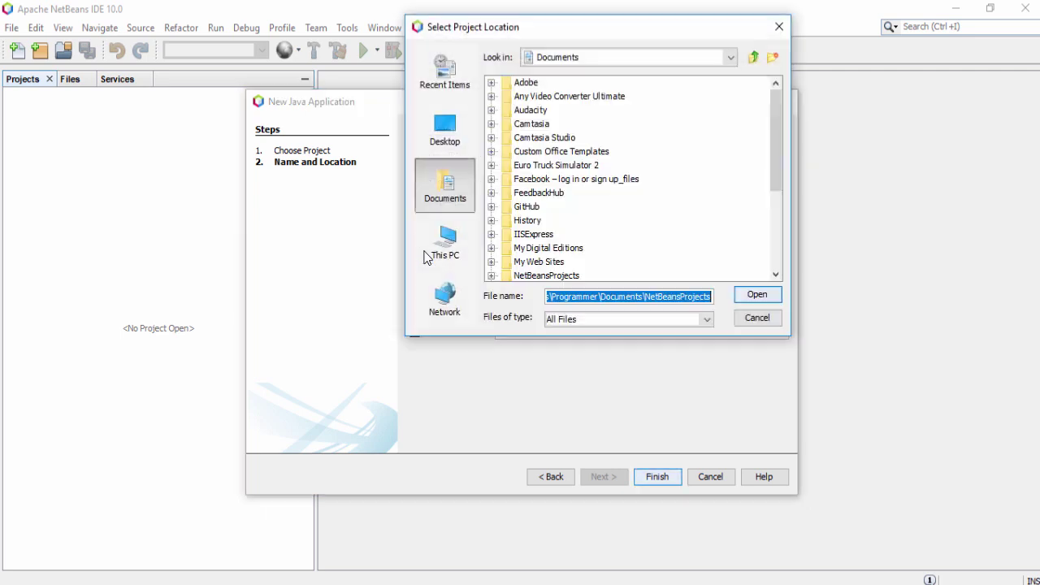
{"action": "key", "text": "Escape"}
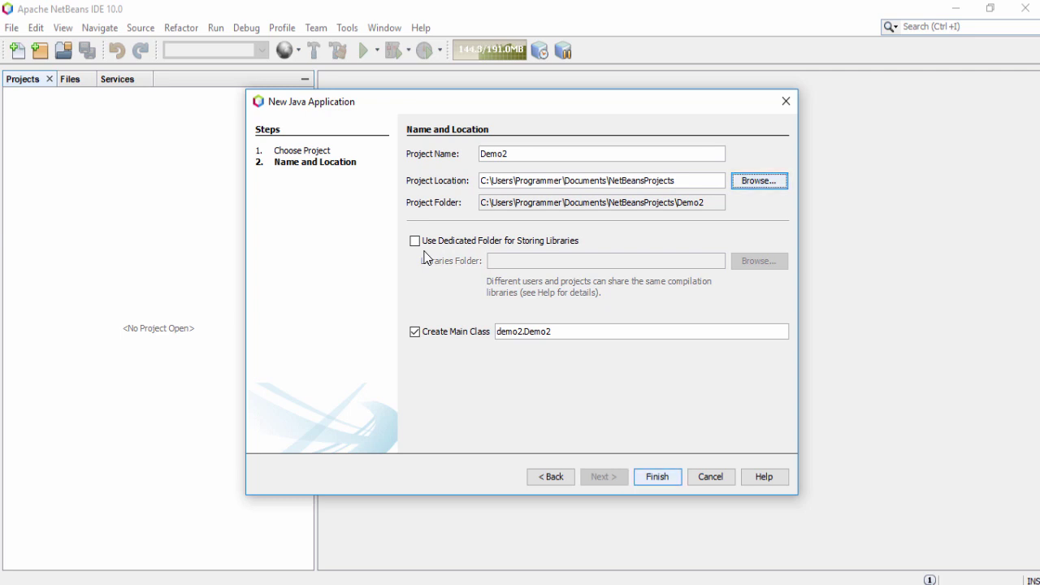
{"action": "key", "text": "Return"}
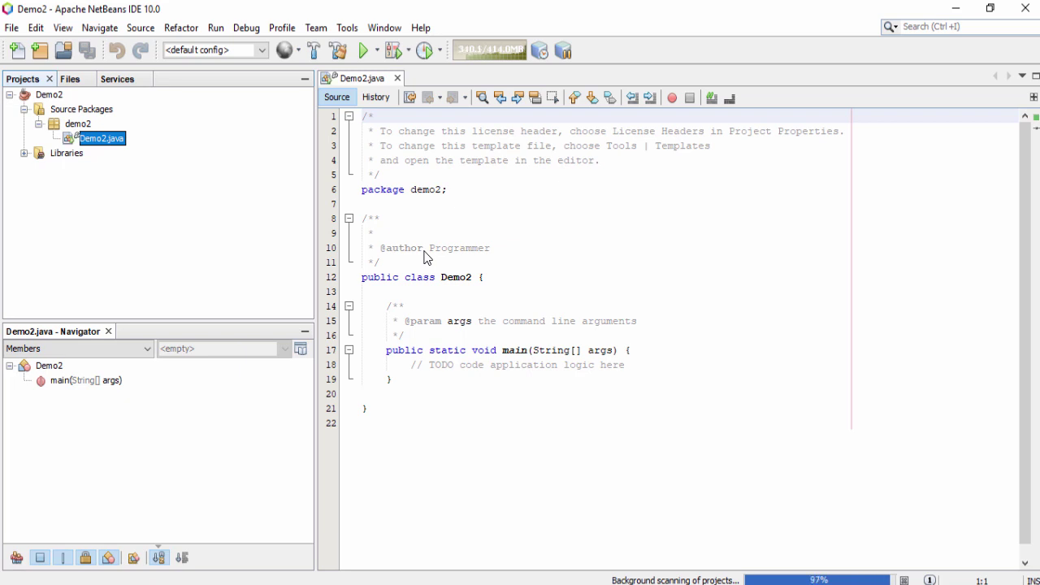
Step: Add the statement System.out.print(" Hello Guys "); on a new line below the TODO comment in the main method
{"action": "key", "text": "Down"}
{"action": "key", "text": "Down"}
{"action": "key", "text": "Down"}
{"action": "key", "text": "Down"}
{"action": "key", "text": "Down"}
{"action": "key", "text": "Down"}
{"action": "key", "text": "Down"}
{"action": "key", "text": "Down"}
{"action": "key", "text": "Down"}
{"action": "key", "text": "Down"}
{"action": "key", "text": "Down"}
{"action": "key", "text": "Down"}
{"action": "key", "text": "Down"}
{"action": "key", "text": "Down"}
{"action": "key", "text": "Down"}
{"action": "key", "text": "Down"}
{"action": "key", "text": "Down"}
{"action": "key", "text": "shift+End"}
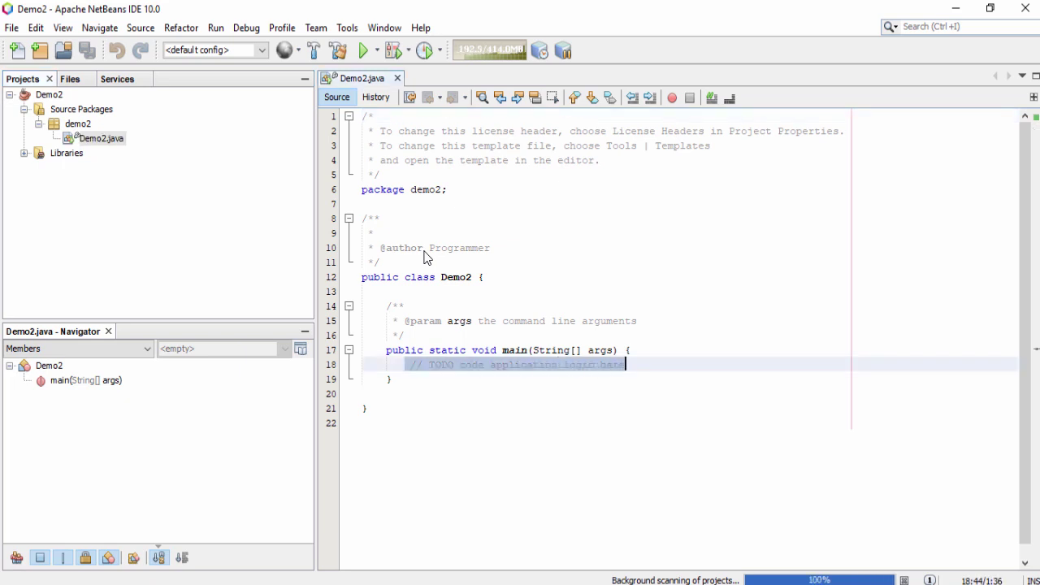
{"action": "scroll", "coordinate": [424, 257], "scroll_direction": "down", "scroll_amount": 1}
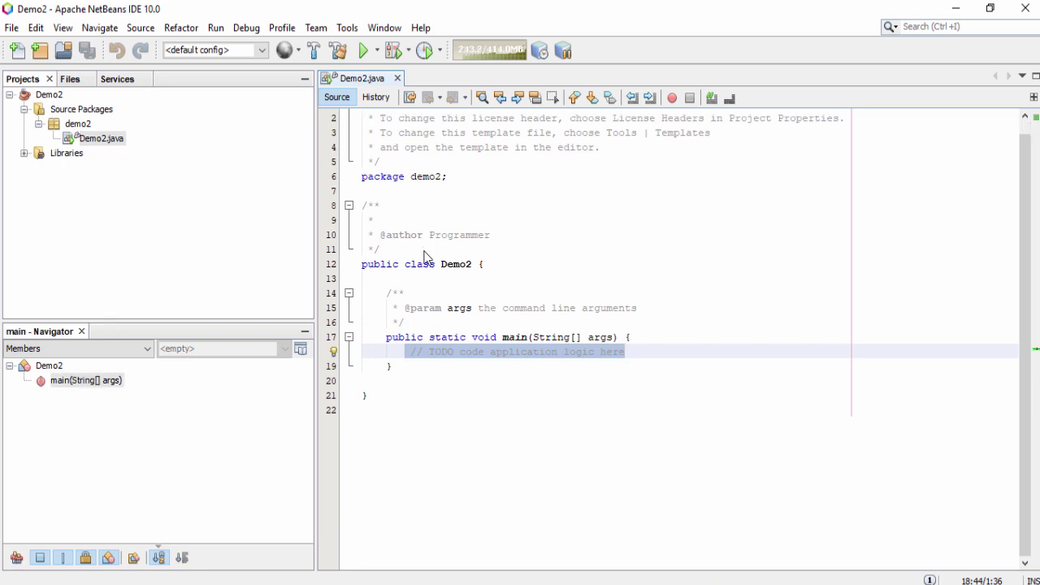
{"action": "key", "text": "End"}
{"action": "key", "text": "Return"}
{"action": "type", "text": "Sy"}
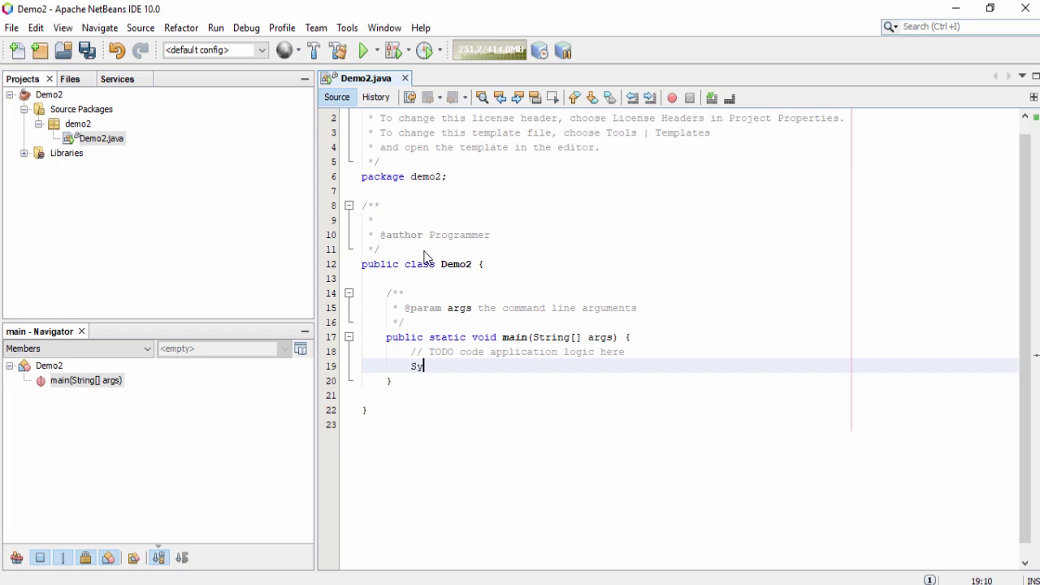
{"action": "type", "text": "stem"}
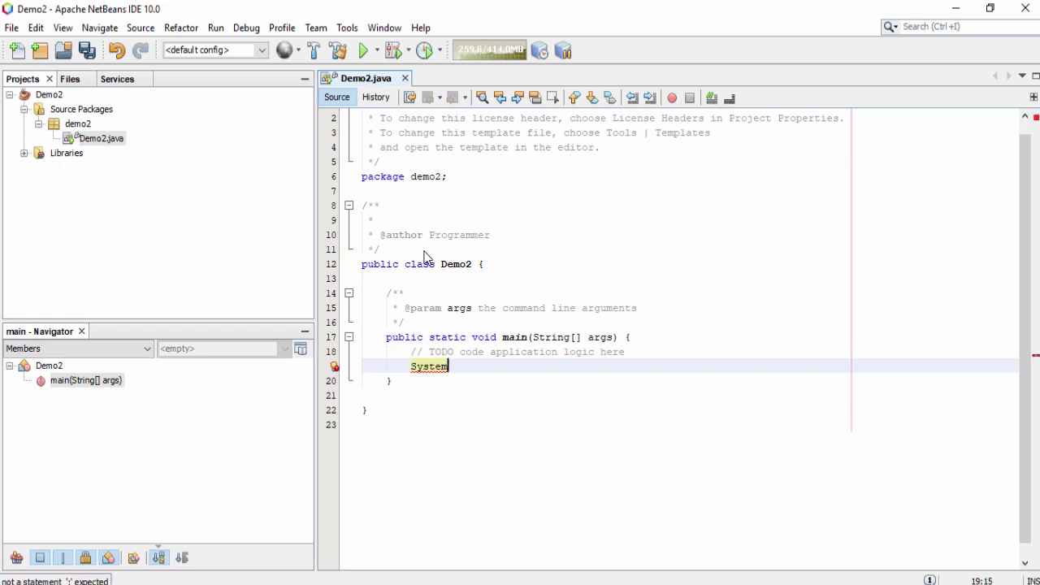
{"action": "type", "text": ".ou"}
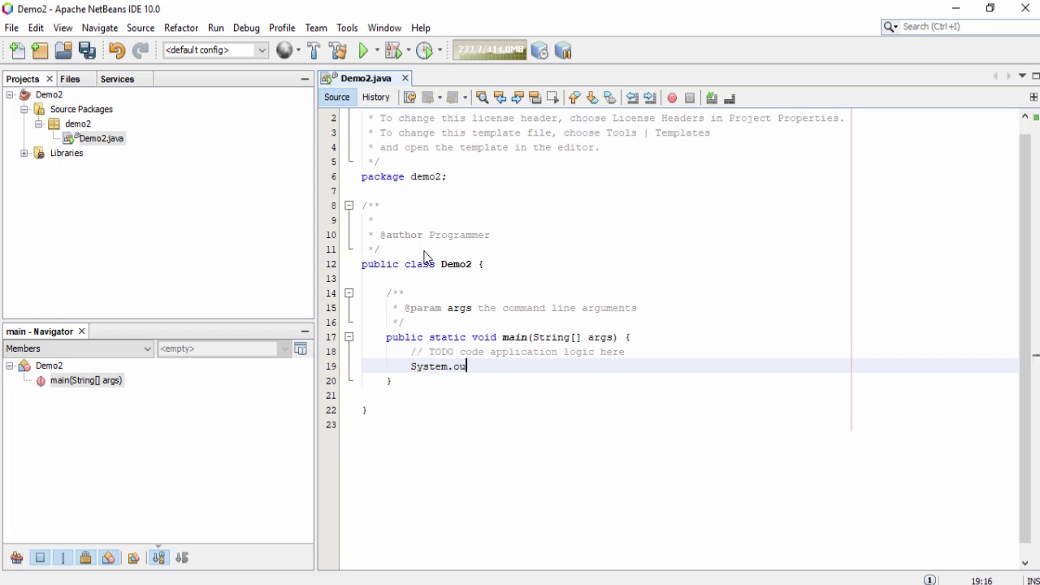
{"action": "type", "text": "t.print"}
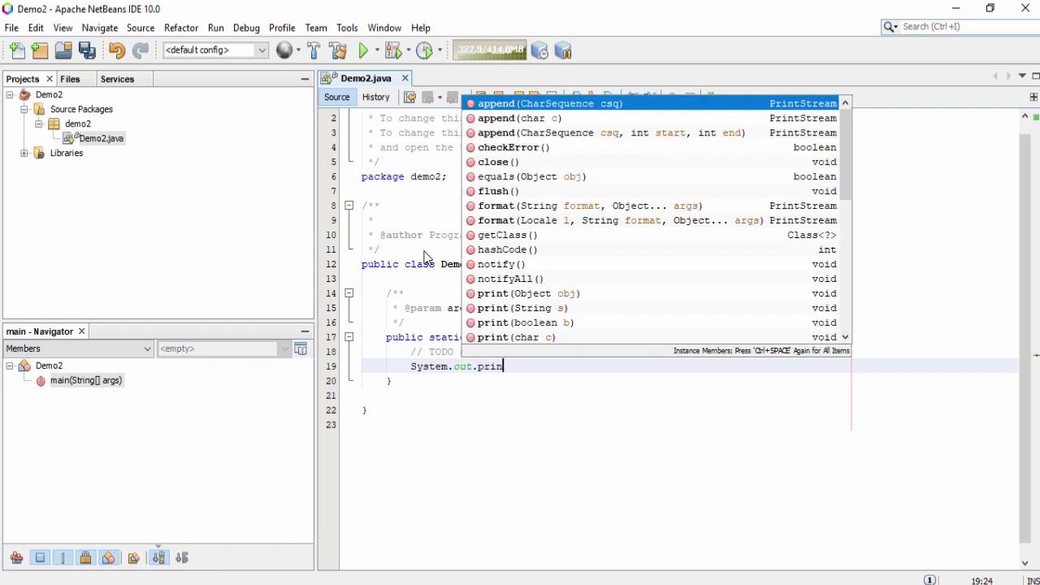
{"action": "key", "text": "Escape"}
{"action": "type", "text": "(\""}
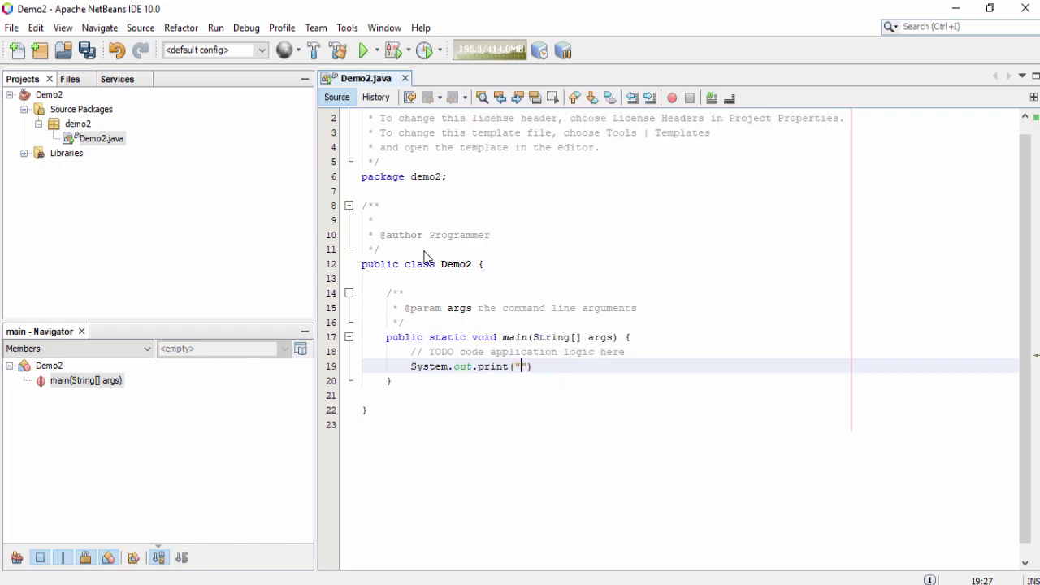
{"action": "type", "text": " Hello Guys \");"}
Step: Save Demo2.java and run the file
{"action": "key", "text": "ctrl+s"}
{"action": "right_click", "coordinate": [580, 381]}
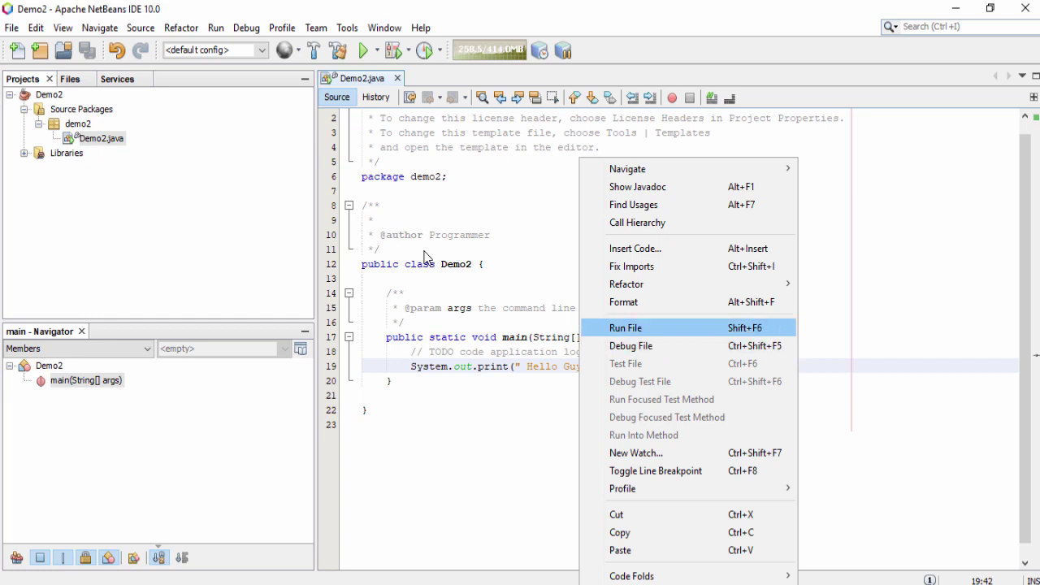
{"action": "key", "text": "Return"}
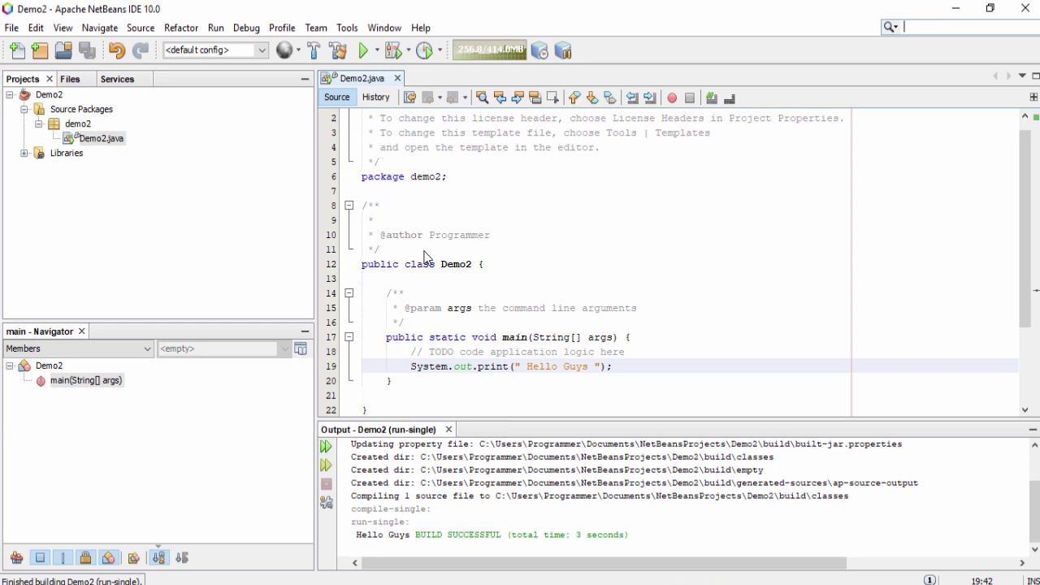
Step: Examine the printed text and build result line in the run output, and close the output window
{"action": "key", "text": "Right"}
{"action": "key", "text": "Right"}
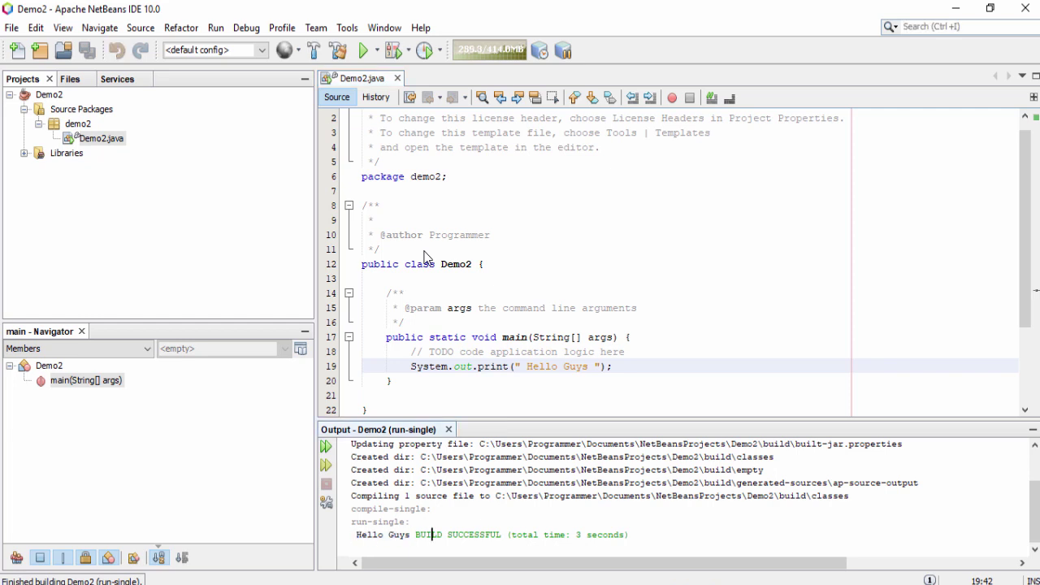
{"action": "key", "text": "shift+Right"}
{"action": "key", "text": "shift+Right"}
{"action": "key", "text": "shift+Right"}
{"action": "key", "text": "shift+Right"}
{"action": "key", "text": "shift+Right"}
{"action": "key", "text": "shift+Right"}
{"action": "key", "text": "shift+Right"}
{"action": "key", "text": "shift+Right"}
{"action": "key", "text": "shift+Right"}
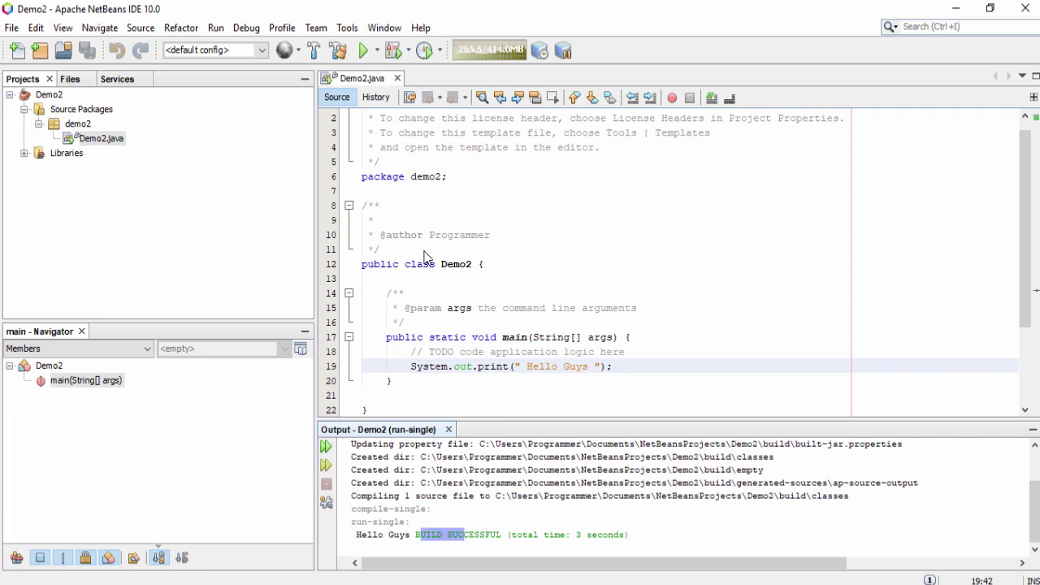
{"action": "key", "text": "ctrl+w"}
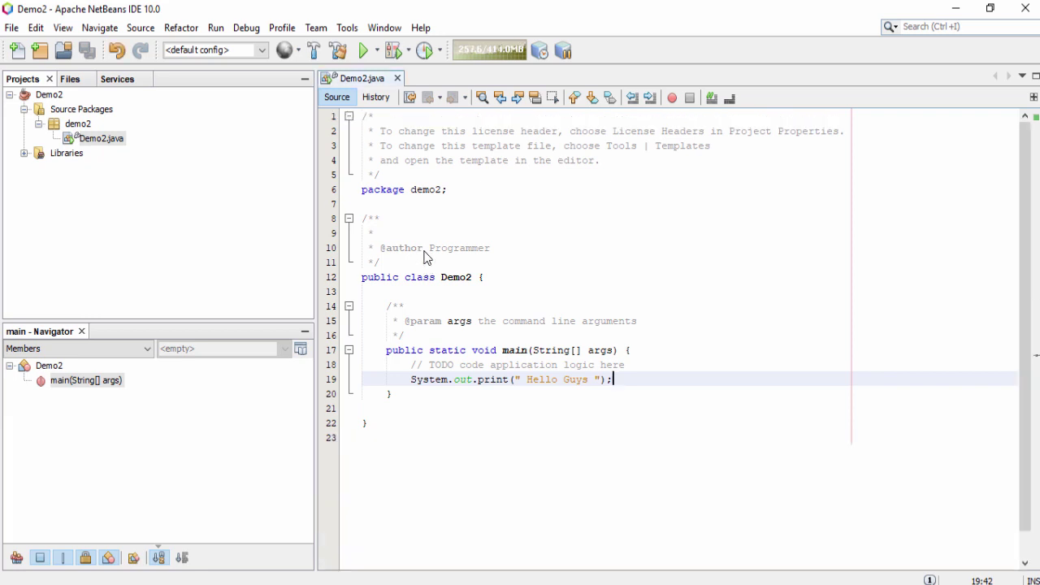
Step: Start creating a new Java class in the demo2 package of the Demo2 project
{"action": "key", "text": "ctrl+1"}
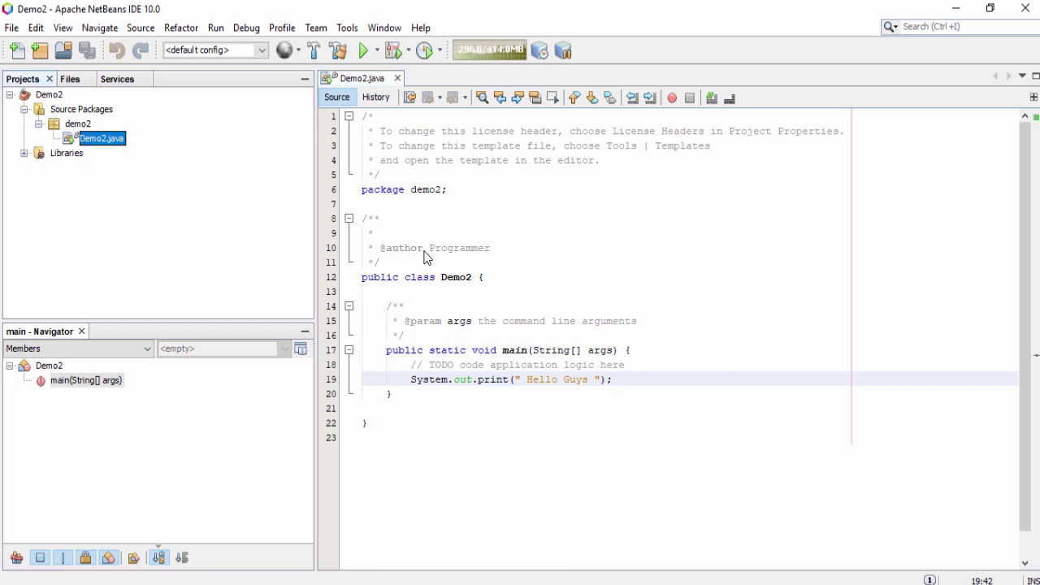
{"action": "key", "text": "Up"}
{"action": "key", "text": "shift+F10"}
{"action": "key", "text": "Down"}
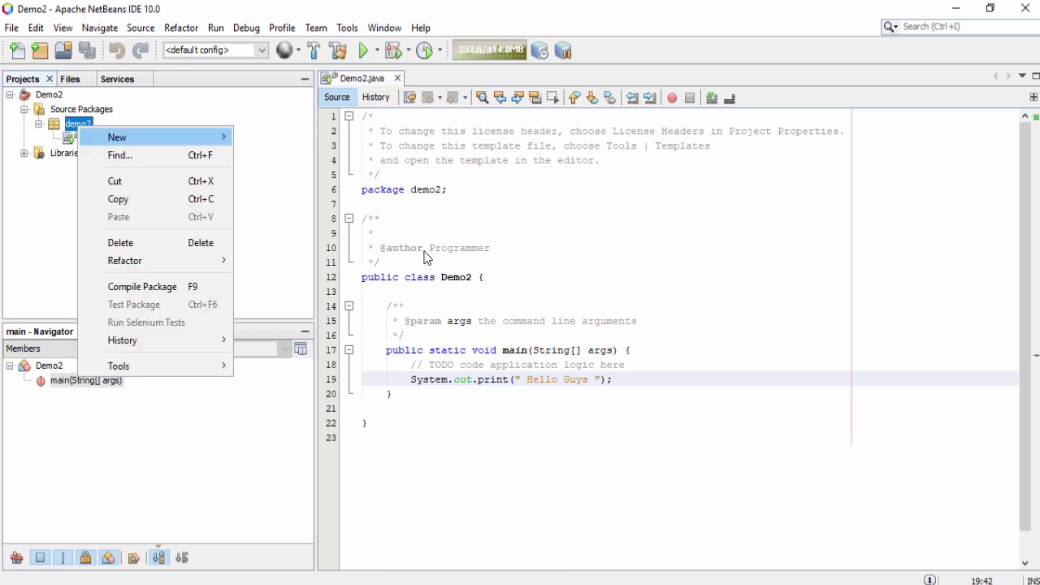
{"action": "key", "text": "Right"}
{"action": "key", "text": "Down"}
{"action": "key", "text": "Up"}
{"action": "key", "text": "Right"}
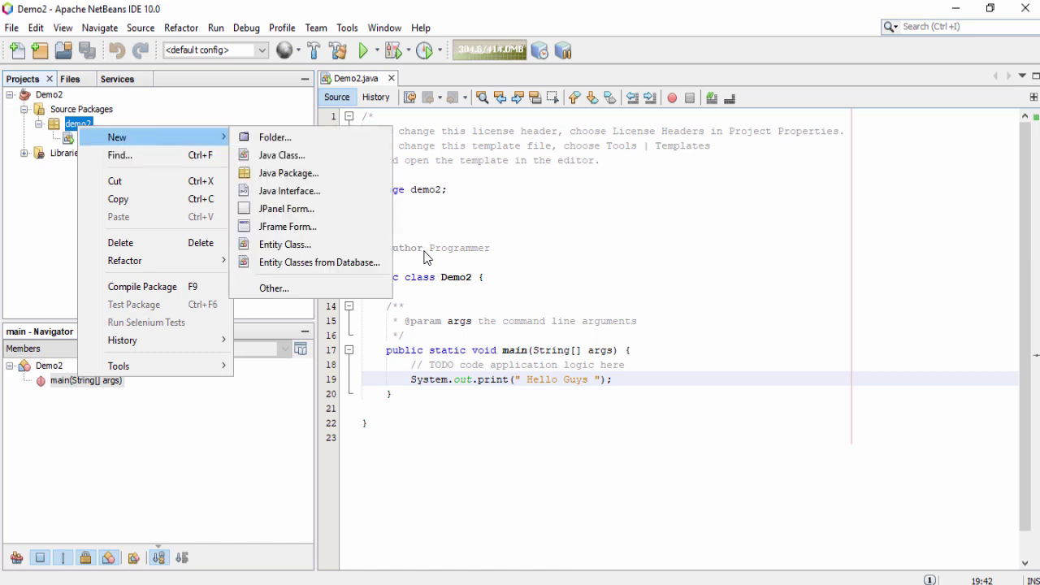
{"action": "key", "text": "Down"}
{"action": "key", "text": "Down"}
{"action": "key", "text": "Return"}
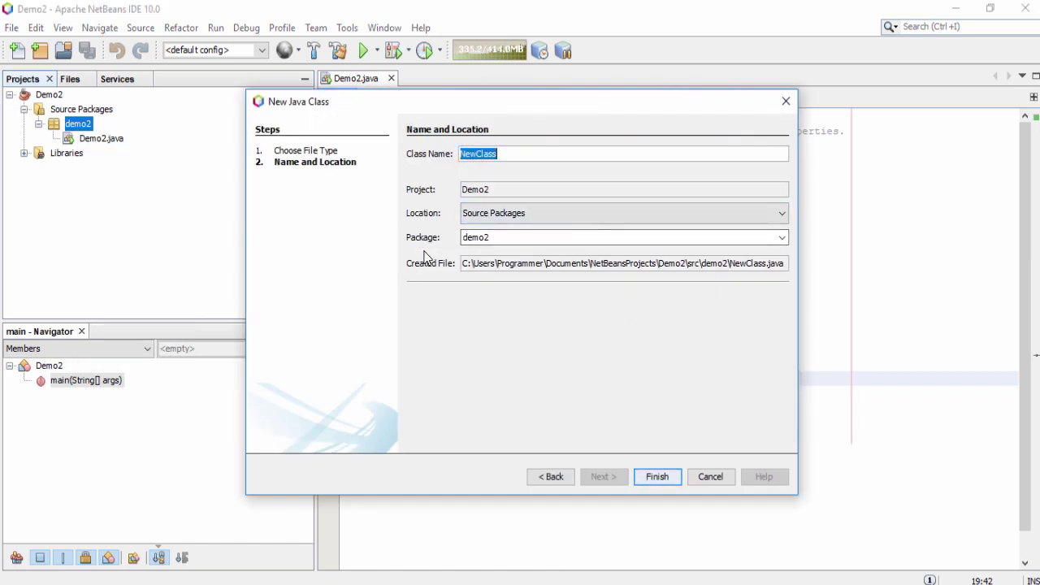
Step: Name the new class Tutorial and create it in the demo2 package under Source Packages
{"action": "type", "text": "Tutorial"}
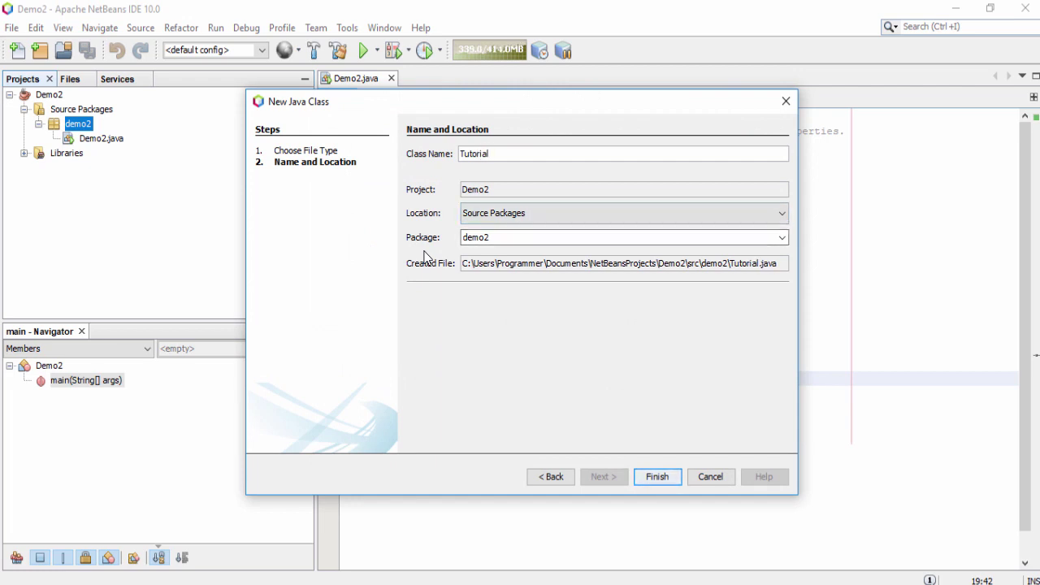
{"action": "key", "text": "shift+Left"}
{"action": "key", "text": "shift+Left"}
{"action": "key", "text": "shift+Left"}
{"action": "key", "text": "shift+Left"}
{"action": "key", "text": "shift+Left"}
{"action": "key", "text": "shift+Left"}
{"action": "key", "text": "shift+Left"}
{"action": "key", "text": "shift+Left"}
{"action": "key", "text": "Return"}
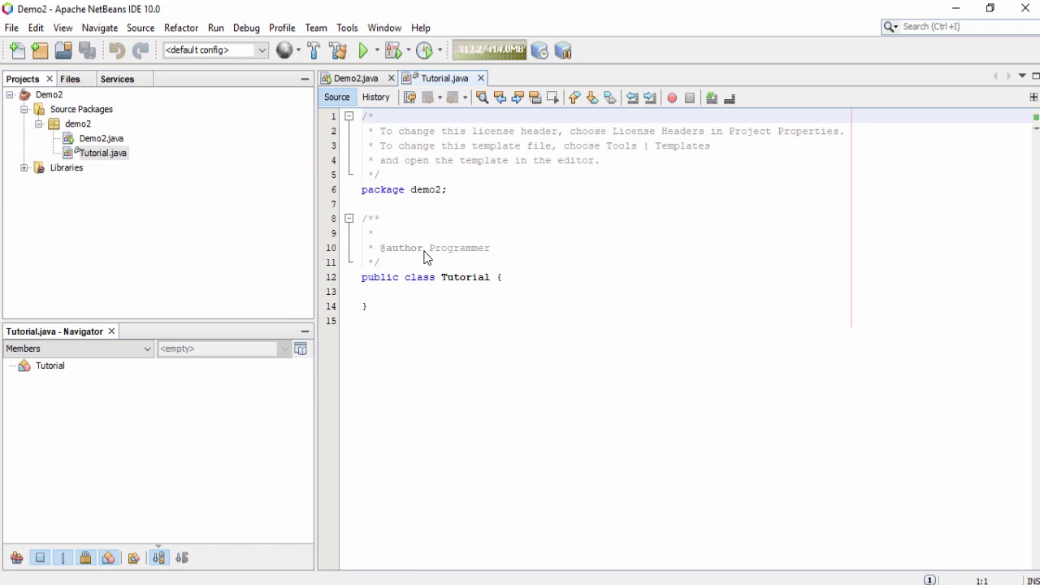
Step: Close the Tutorial.java and Demo2.java editors and collapse the Source Packages folder of the Demo2 project
{"action": "key", "text": "ctrl+w"}
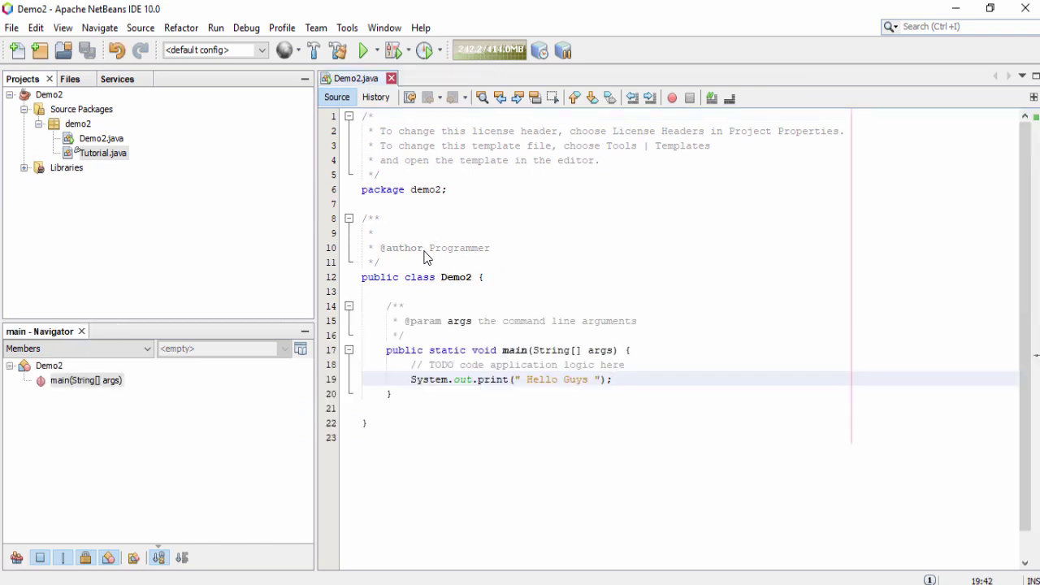
{"action": "key", "text": "ctrl+w"}
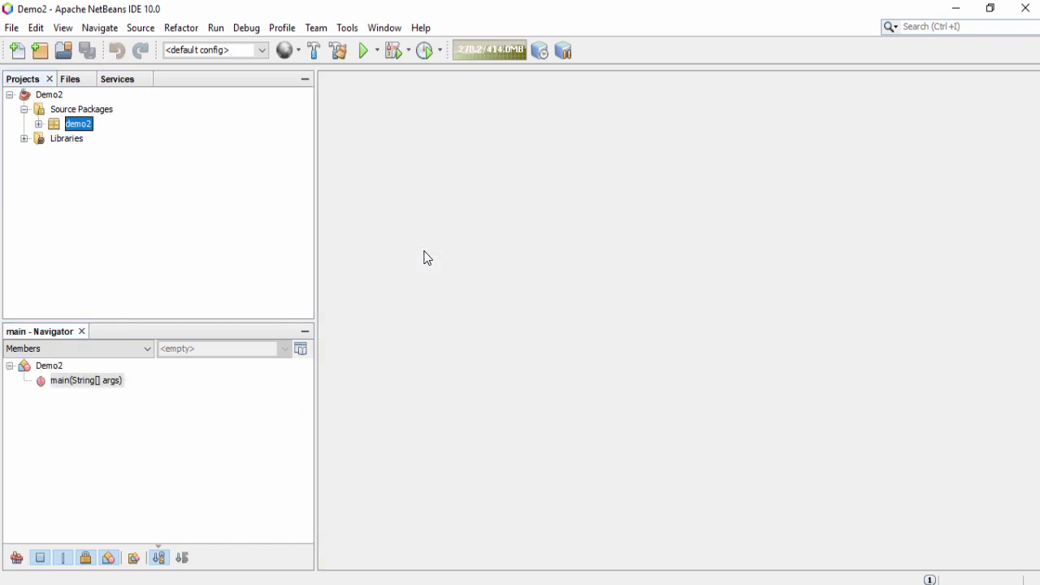
{"action": "key", "text": "Left"}
{"action": "key", "text": "Left"}
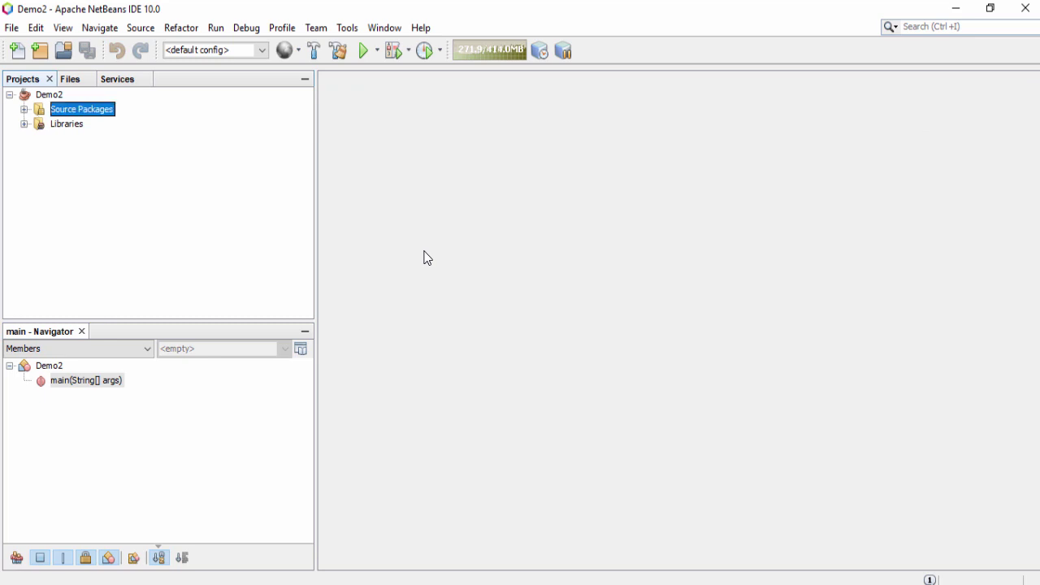
{"action": "key", "text": "Left"}
{"action": "key", "text": "Left"}
{"action": "key", "text": "Right"}
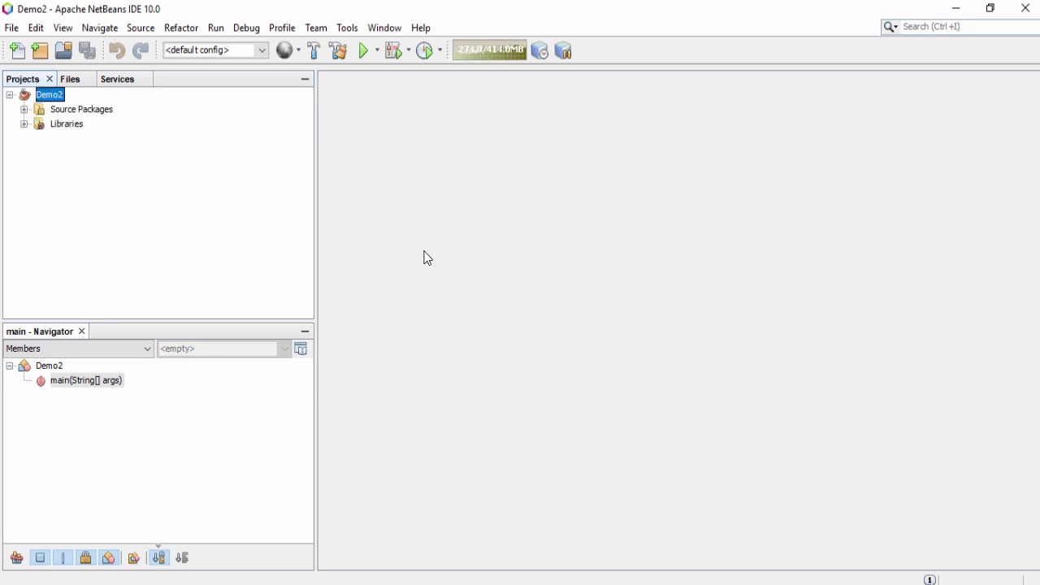
Step: Open the Plugins manager and display the list of installed plugins
{"action": "key", "text": "alt+t"}
{"action": "key", "text": "Down"}
{"action": "key", "text": "Down"}
{"action": "key", "text": "Down"}
{"action": "key", "text": "Down"}
{"action": "key", "text": "Down"}
{"action": "key", "text": "Down"}
{"action": "key", "text": "Down"}
{"action": "key", "text": "Down"}
{"action": "key", "text": "Down"}
{"action": "key", "text": "Down"}
{"action": "key", "text": "Down"}
{"action": "key", "text": "Down"}
{"action": "key", "text": "Down"}
{"action": "key", "text": "Down"}
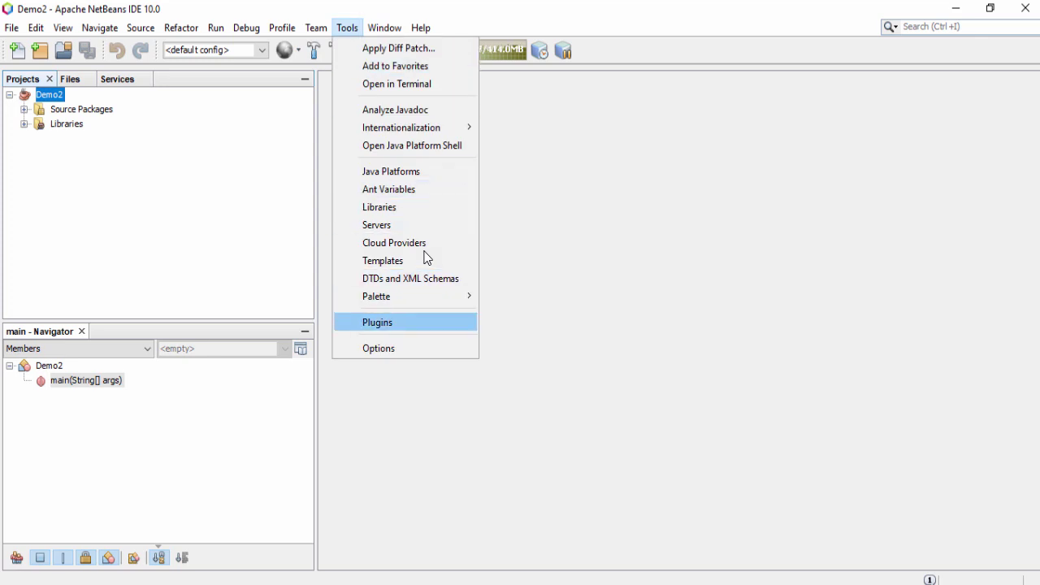
{"action": "key", "text": "Return"}
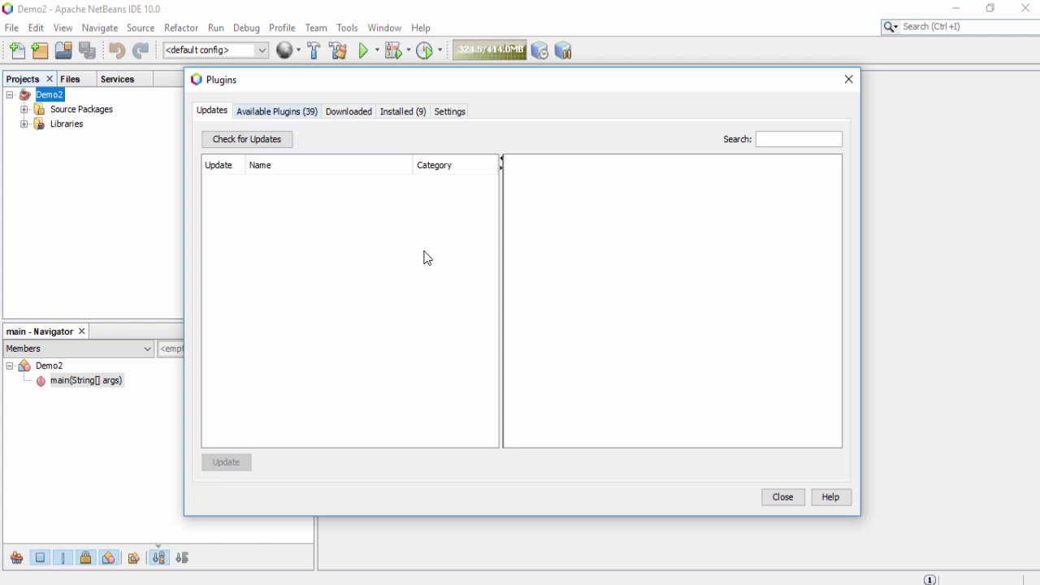
{"action": "key", "text": "Right"}
{"action": "key", "text": "Right"}
{"action": "key", "text": "Left"}
{"action": "key", "text": "Right"}
{"action": "key", "text": "Right"}
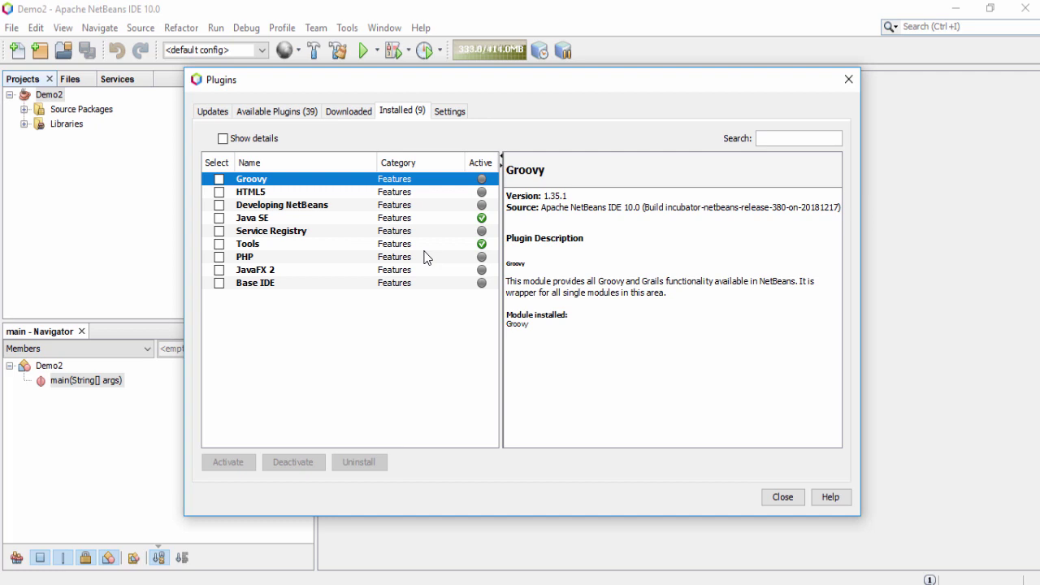
Step: Mark the installed PHP and HTML5 plugins for activation
{"action": "left_click", "coordinate": [426, 257]}
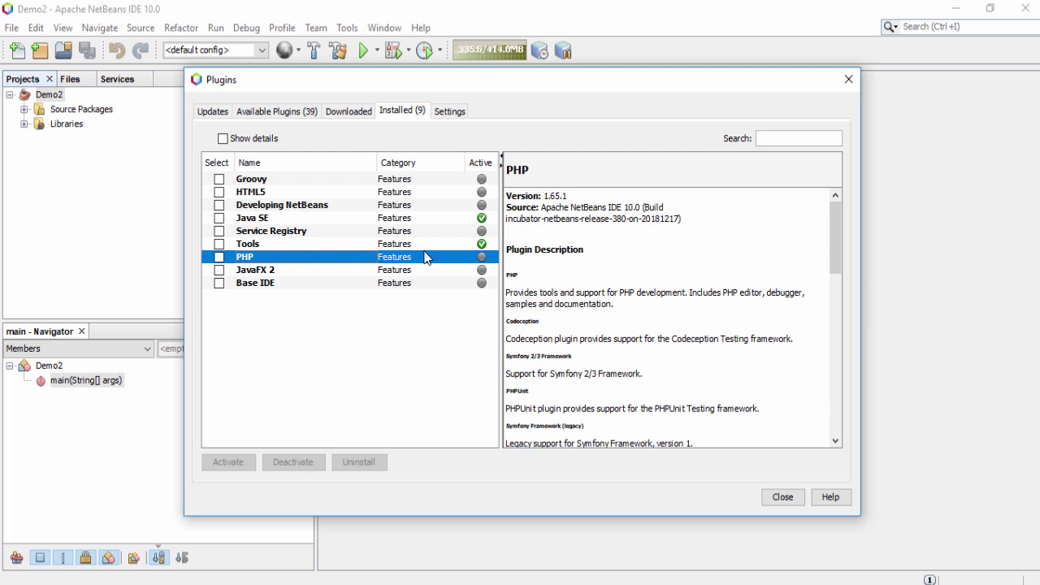
{"action": "key", "text": "space"}
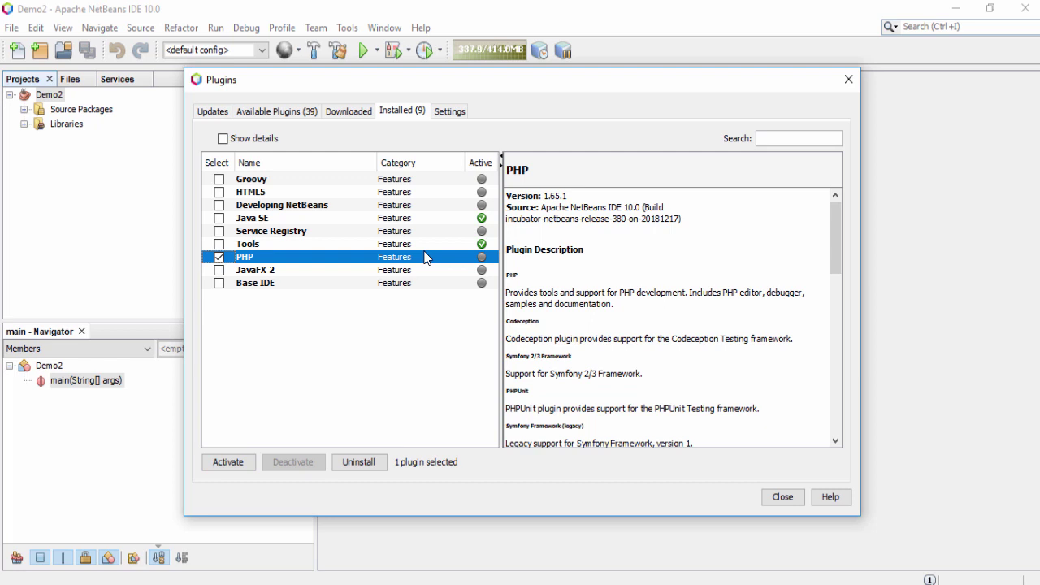
{"action": "key", "text": "Up"}
{"action": "key", "text": "Up"}
{"action": "key", "text": "Up"}
{"action": "key", "text": "Up"}
{"action": "key", "text": "Up"}
{"action": "key", "text": "space"}
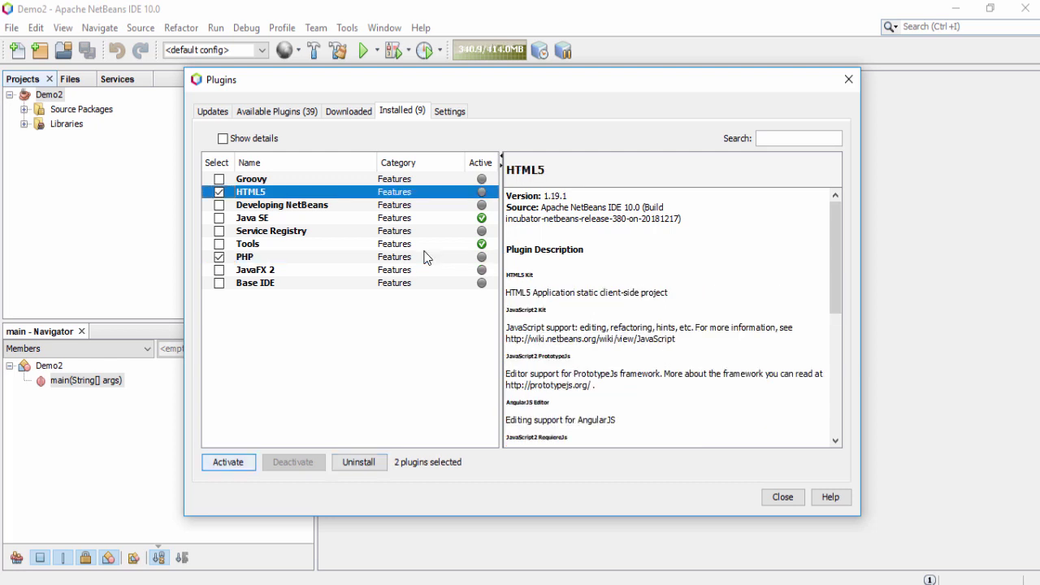
Step: Clear the selection marks from the PHP and HTML5 plugins
{"action": "left_click", "coordinate": [425, 257]}
{"action": "key", "text": "space"}
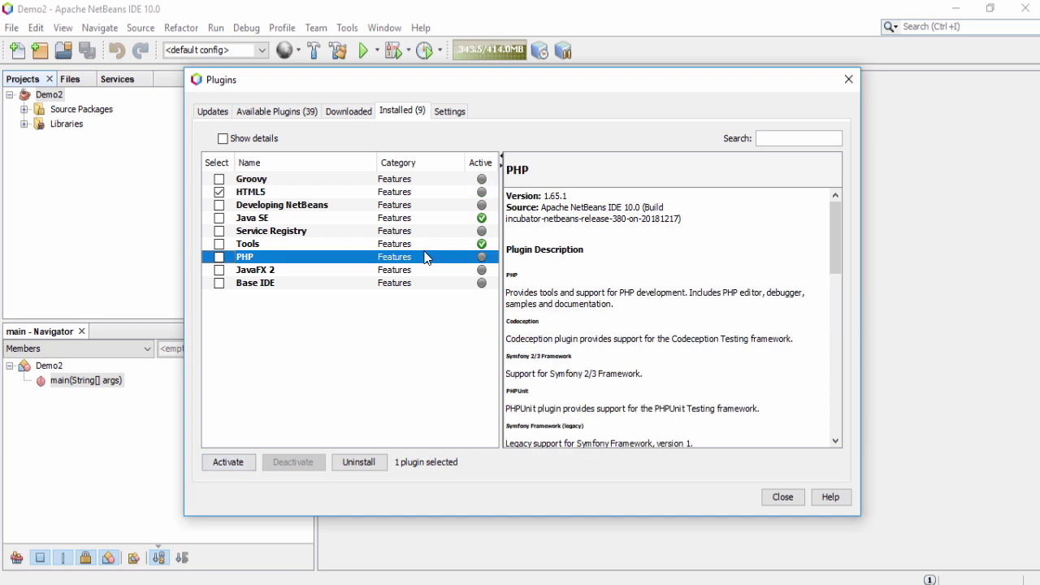
{"action": "key", "text": "Up"}
{"action": "key", "text": "Up"}
{"action": "key", "text": "Up"}
{"action": "key", "text": "Up"}
{"action": "key", "text": "Up"}
{"action": "key", "text": "space"}
Step: Mark the installed Tools plugin to view its description and available actions, and close the Plugins manager without applying anything
{"action": "key", "text": "Down"}
{"action": "key", "text": "Down"}
{"action": "key", "text": "Down"}
{"action": "key", "text": "Down"}
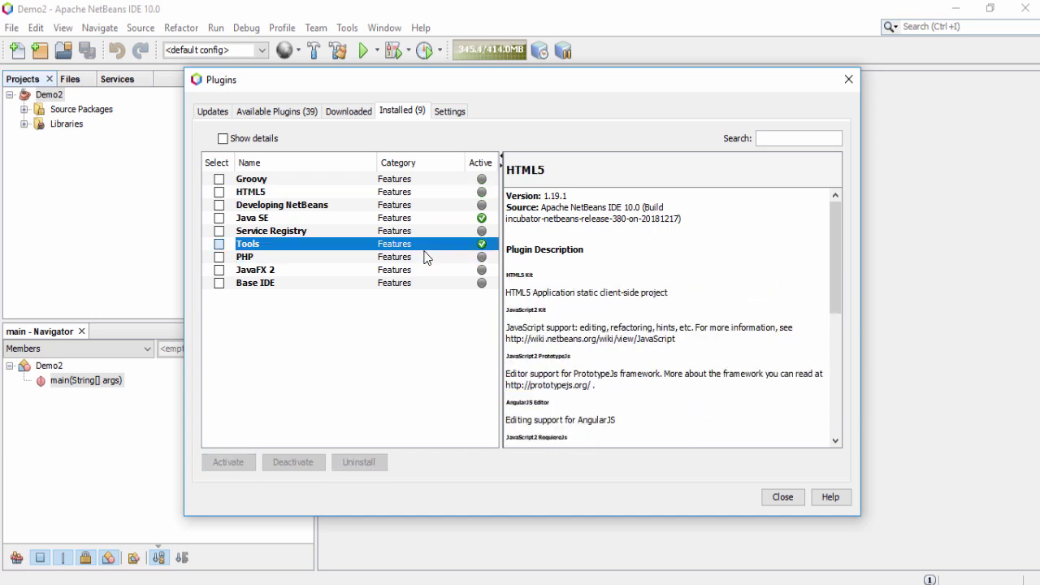
{"action": "key", "text": "space"}
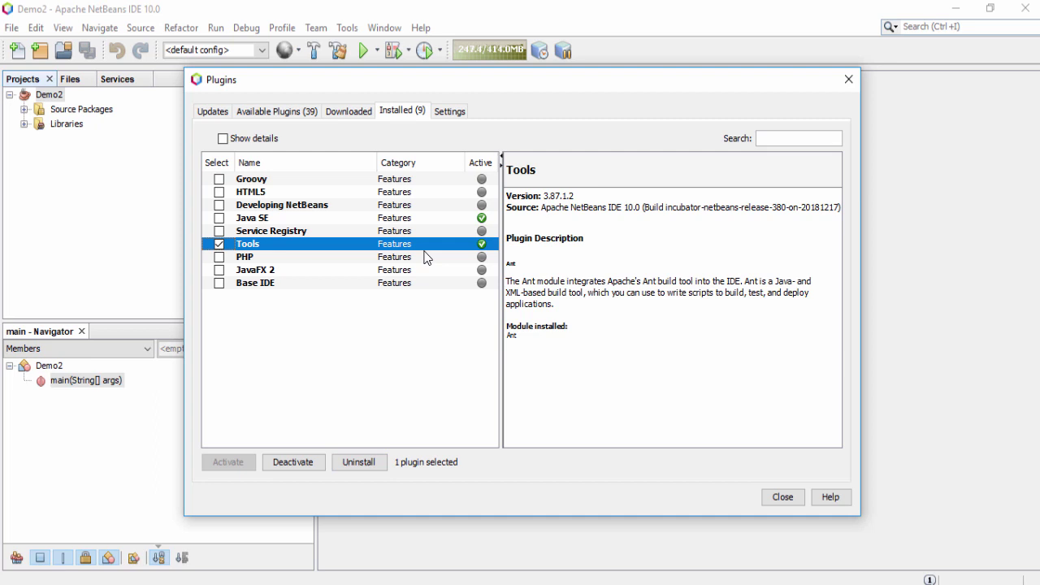
{"action": "key", "text": "Escape"}
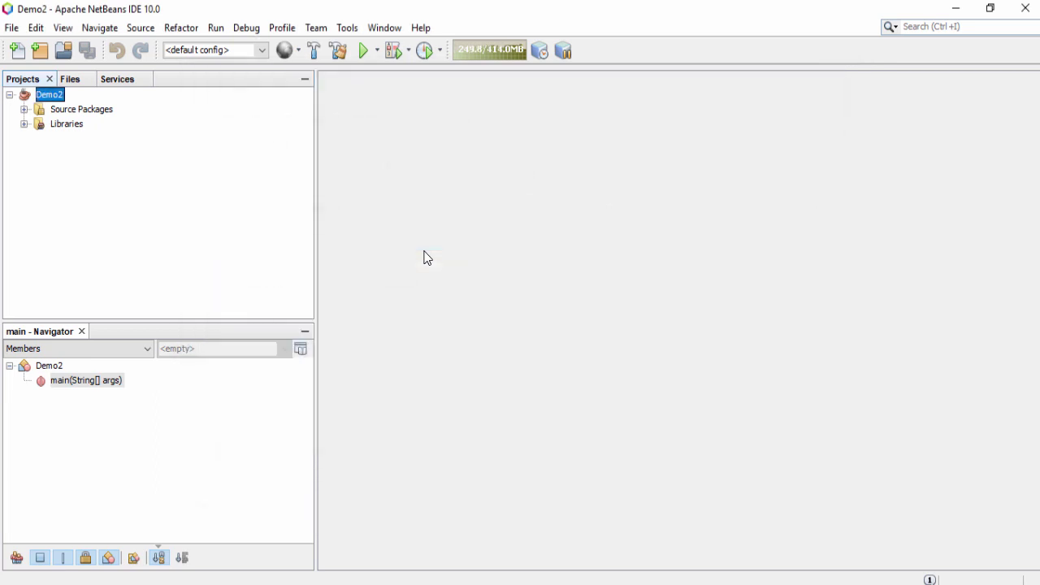